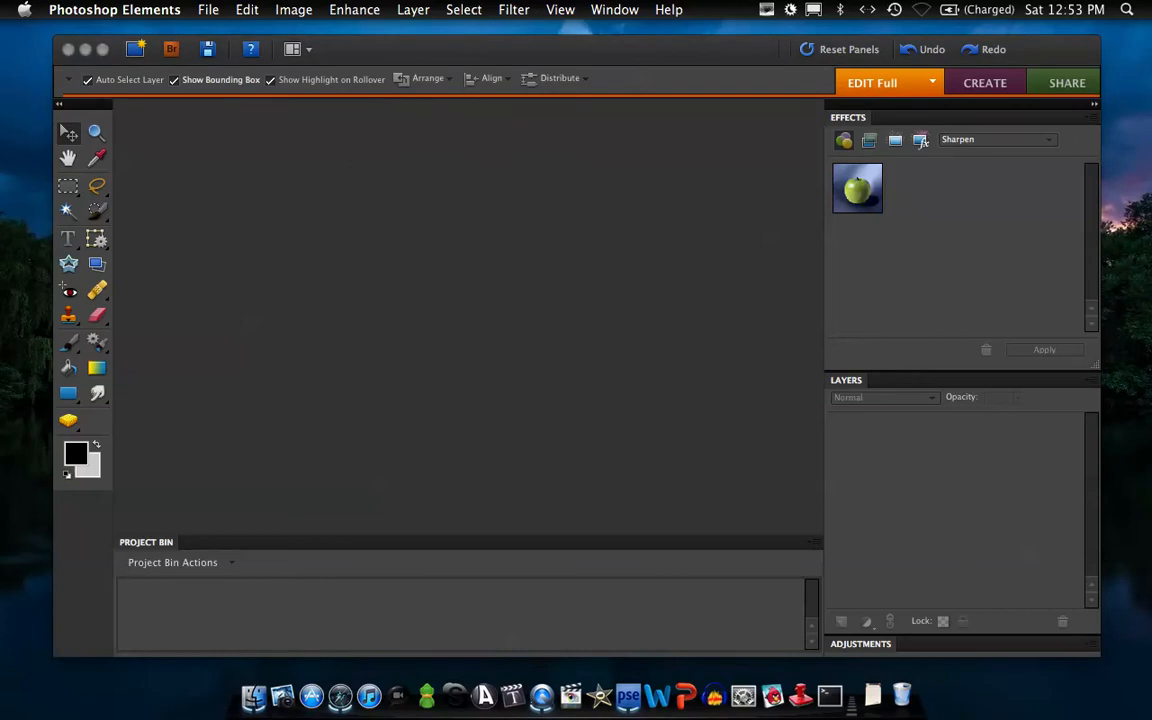
# Create a new transparent 1280 x 720 pixel document named "rainbow streak" and dock its window in the workspace
pyautogui.press('super+n')
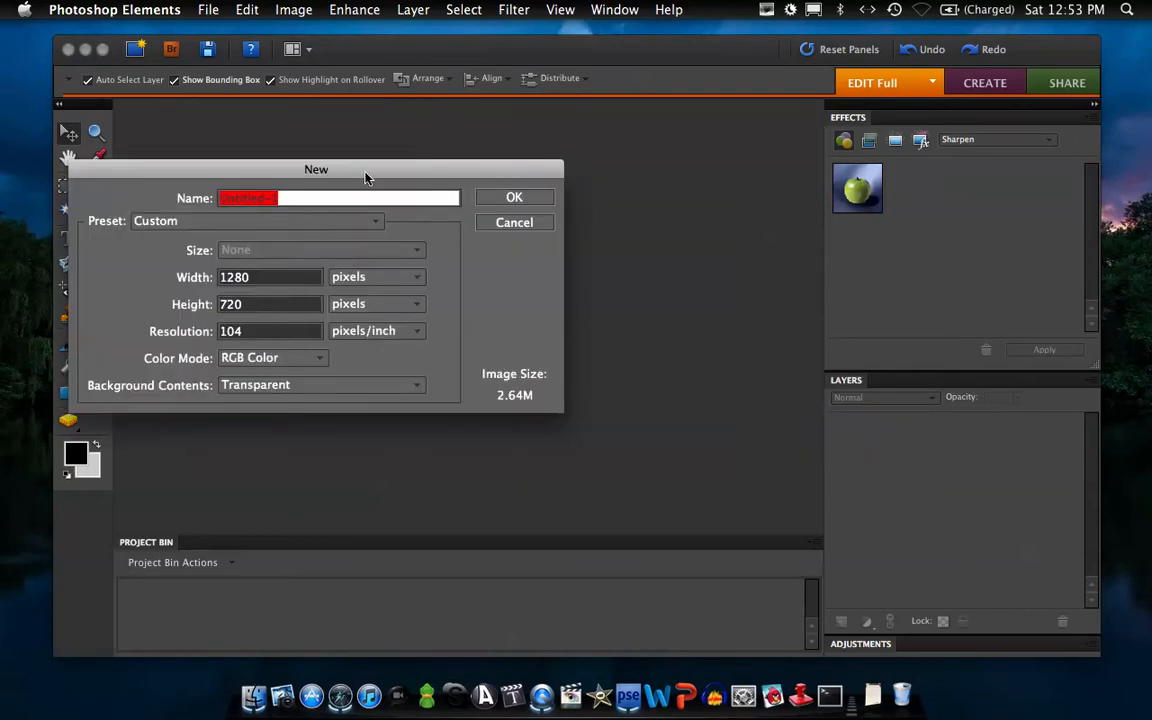
pyautogui.write('rainbow s')
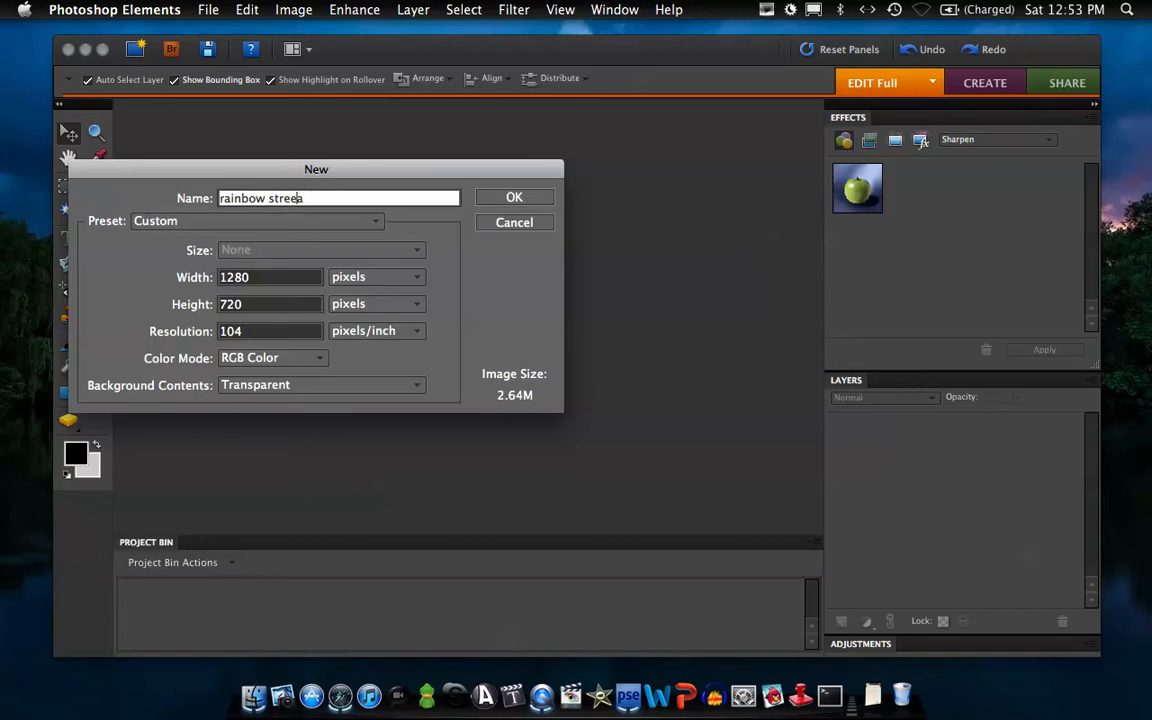
pyautogui.write('treak')
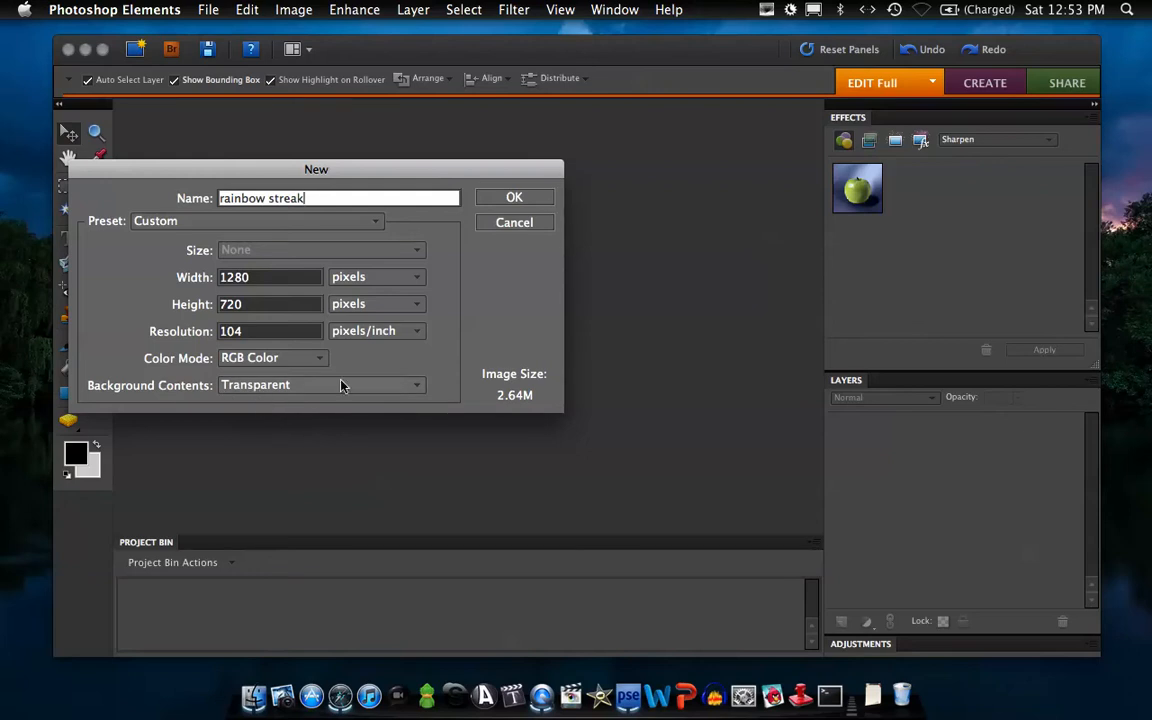
pyautogui.click(520, 198)
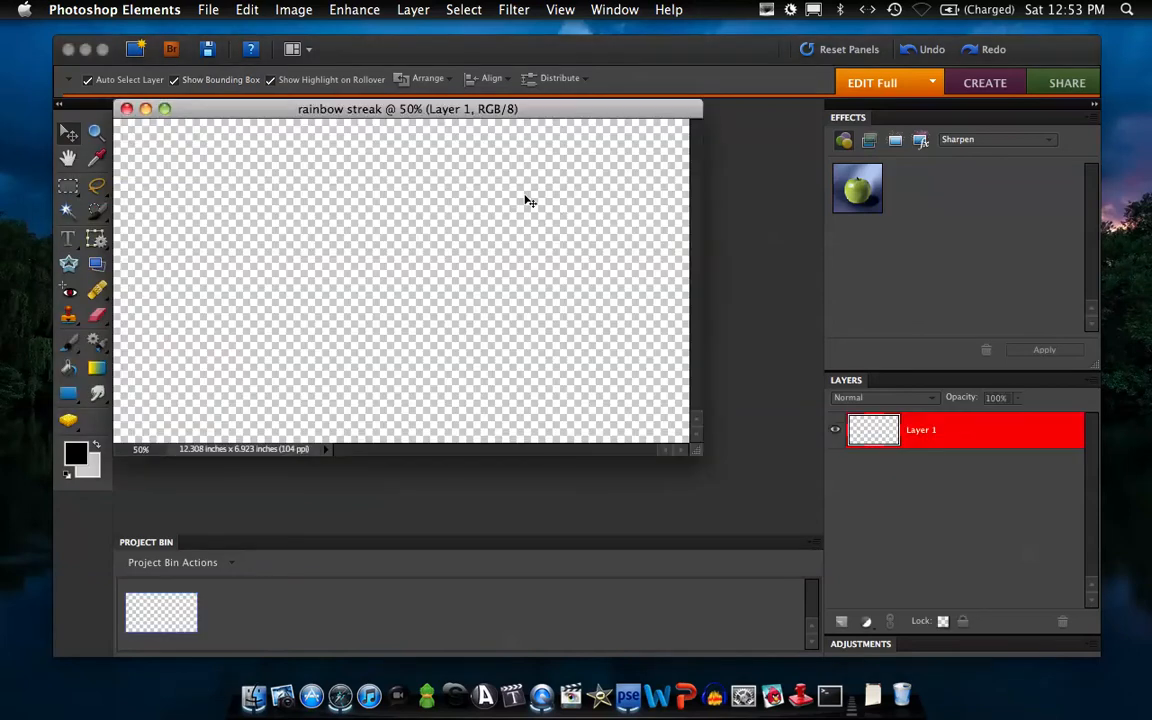
pyautogui.moveTo(502, 117); pyautogui.dragTo(515, 125)
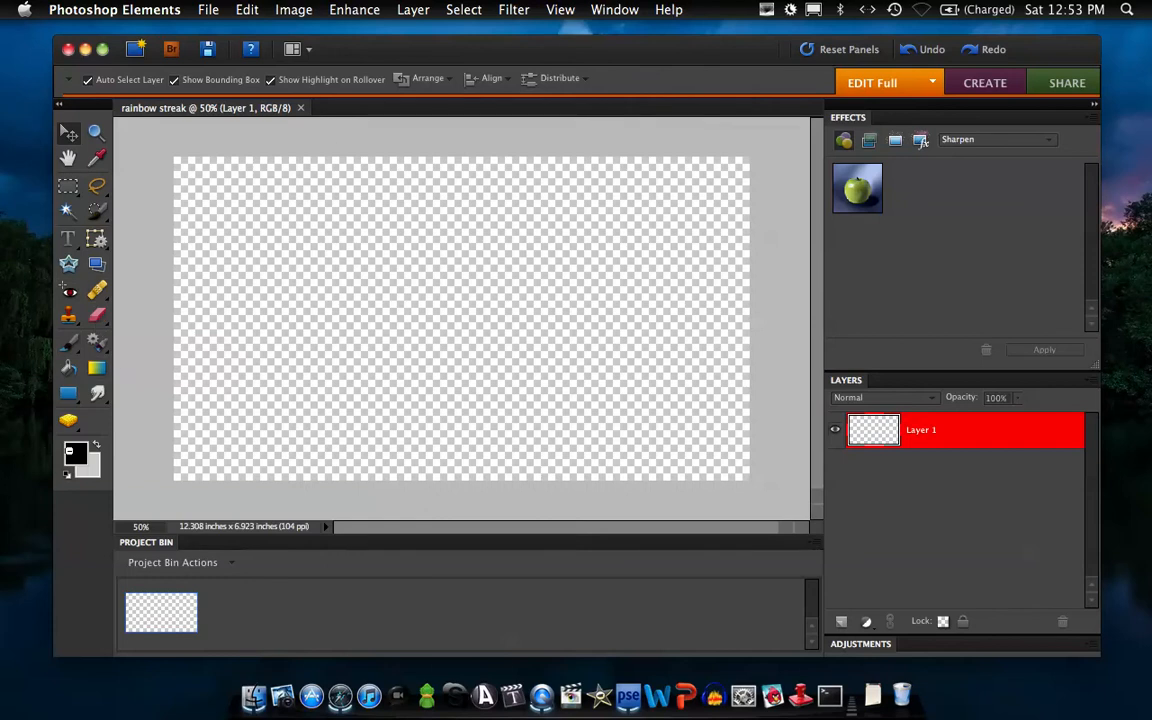
# Set the foreground color to dark gray #383838 and fill the whole layer with it using the Paint Bucket
pyautogui.click(74, 452)
pyautogui.moveTo(356, 316); pyautogui.dragTo(330, 393)
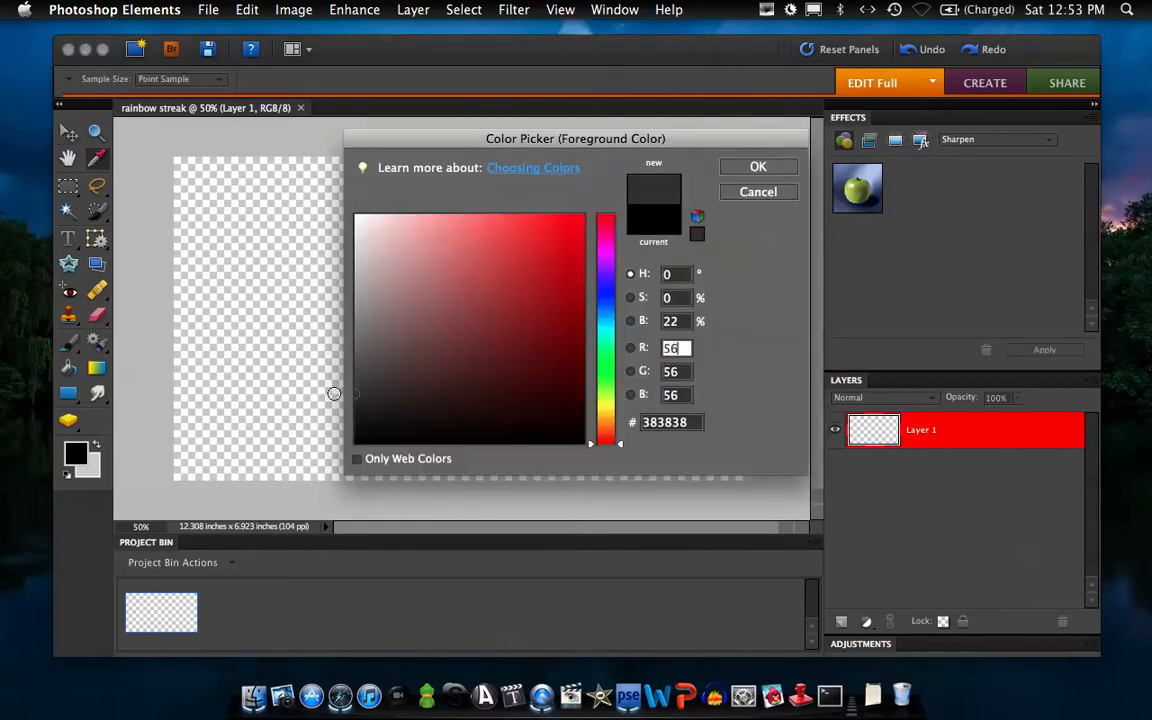
pyautogui.click(759, 167)
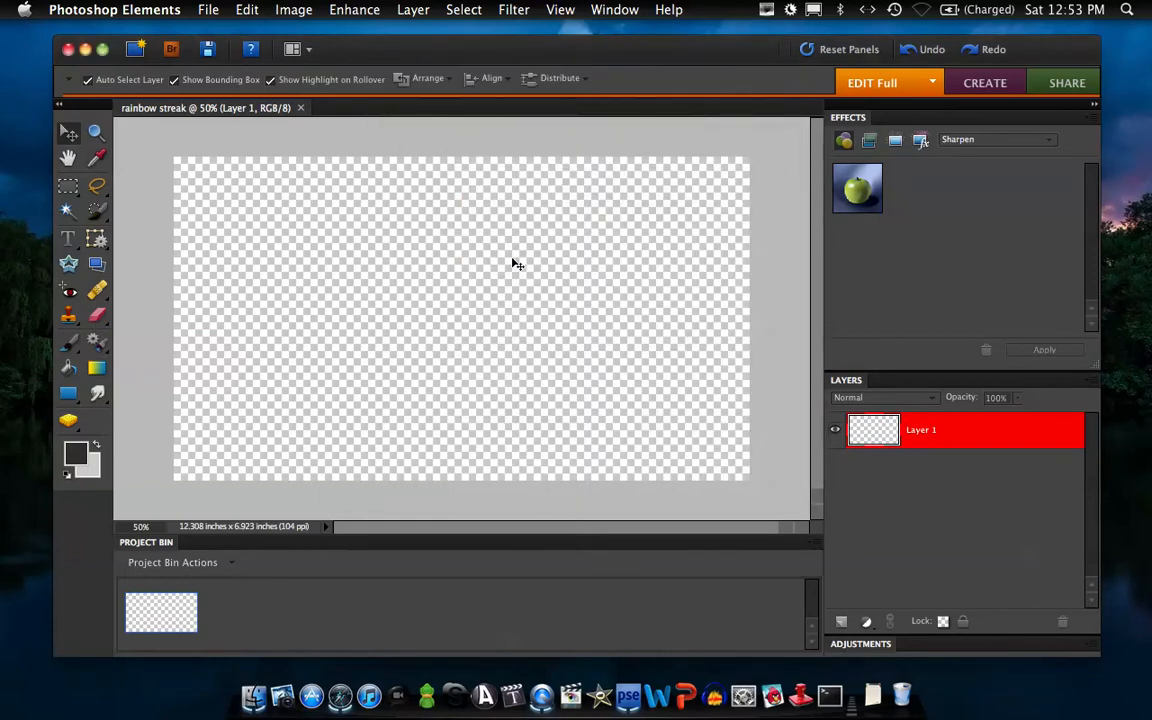
pyautogui.click(66, 369)
pyautogui.click(209, 377)
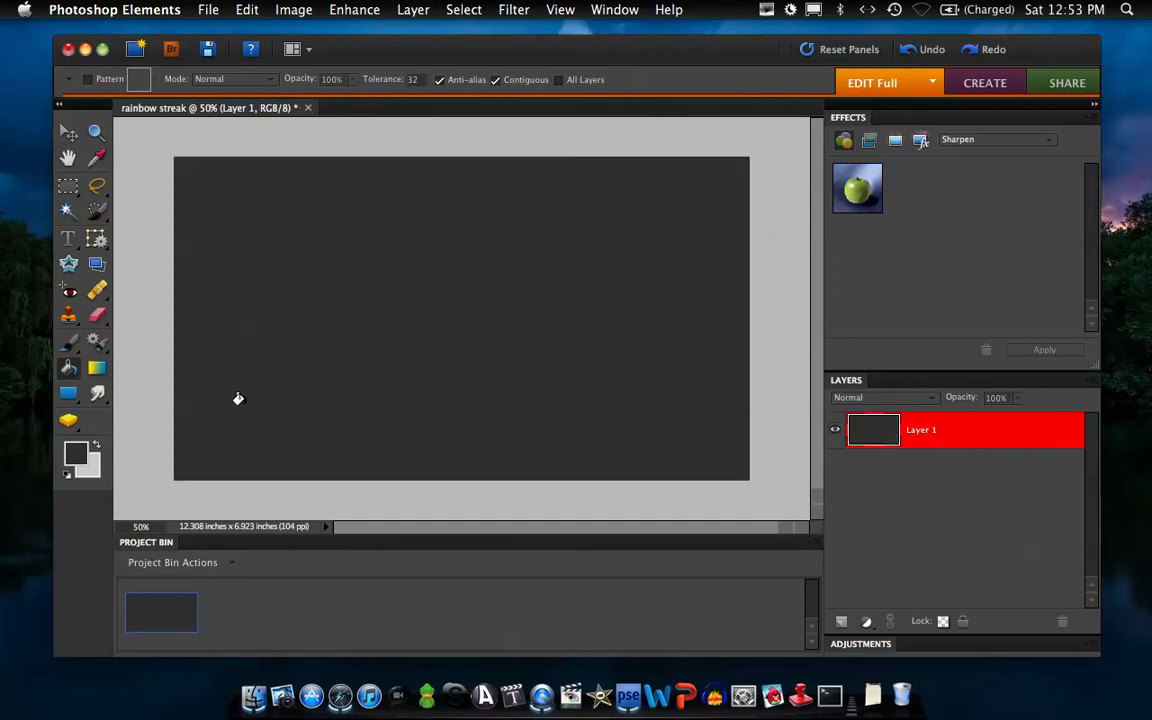
# Add a new layer above the gray fill and set the foreground color to black #000000
pyautogui.click(841, 621)
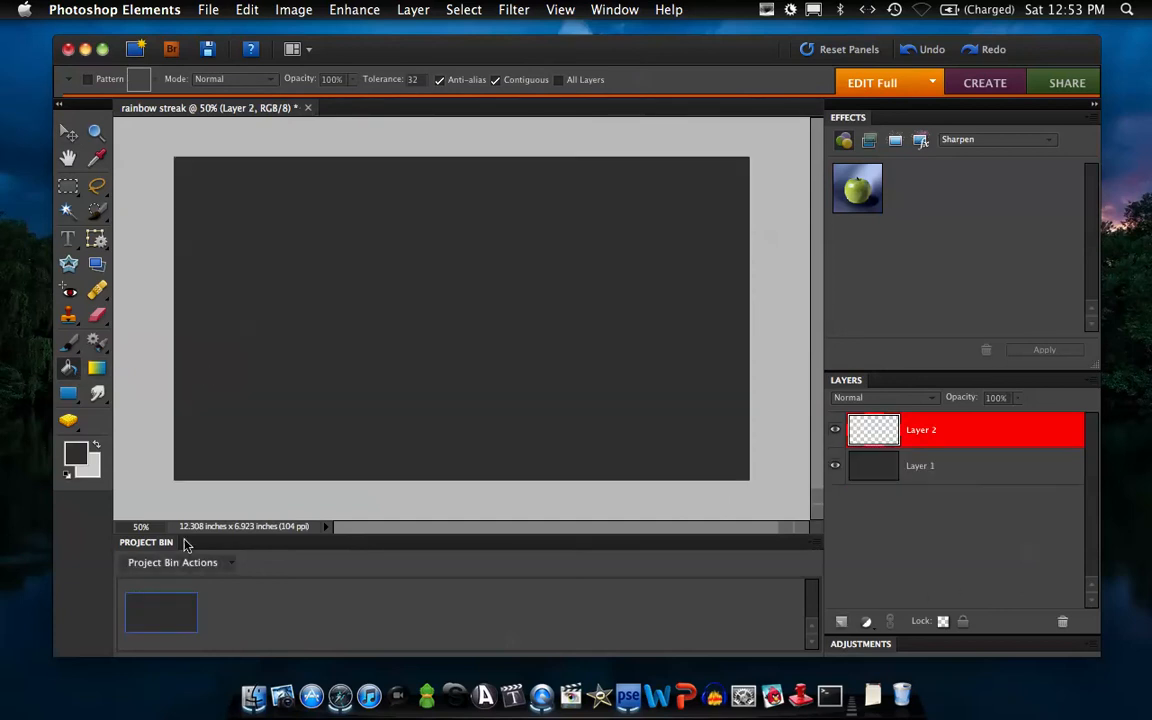
pyautogui.click(76, 455)
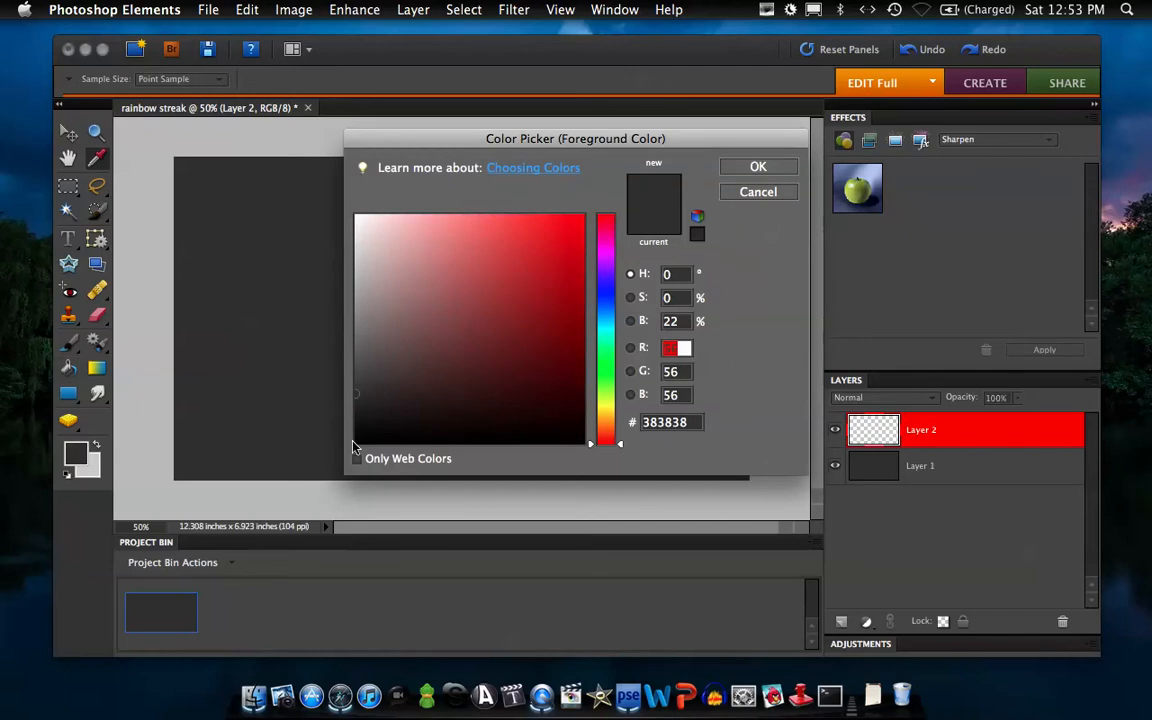
pyautogui.moveTo(365, 437); pyautogui.dragTo(347, 457)
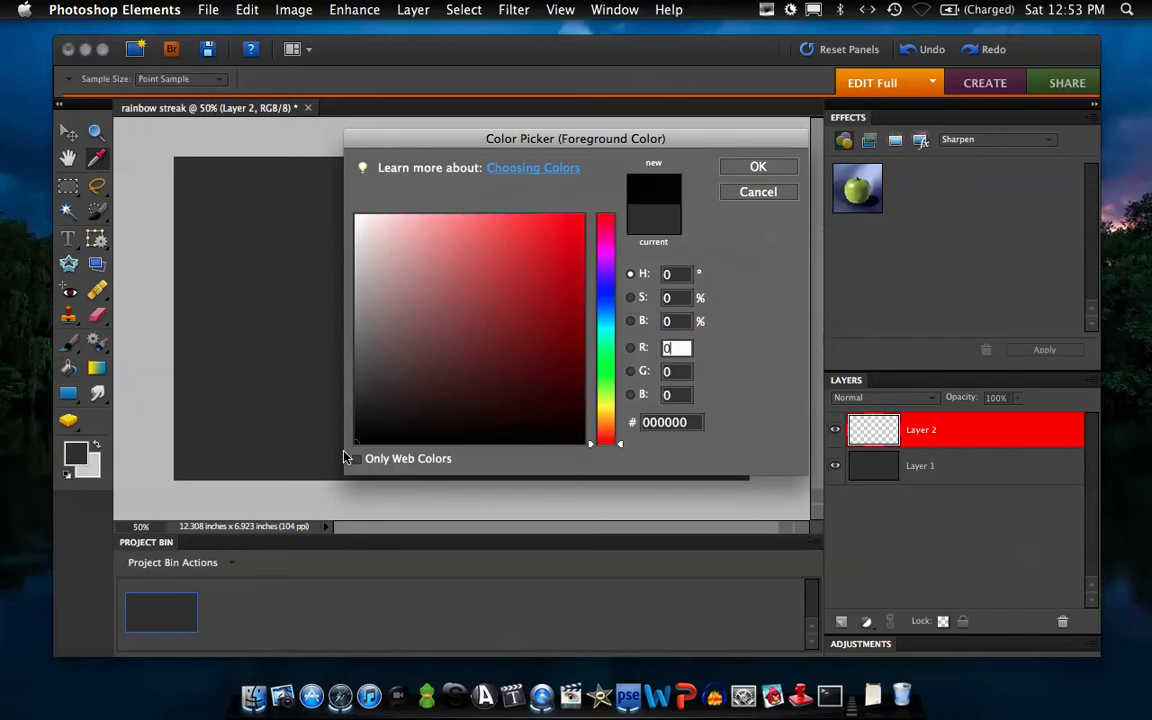
pyautogui.click(759, 167)
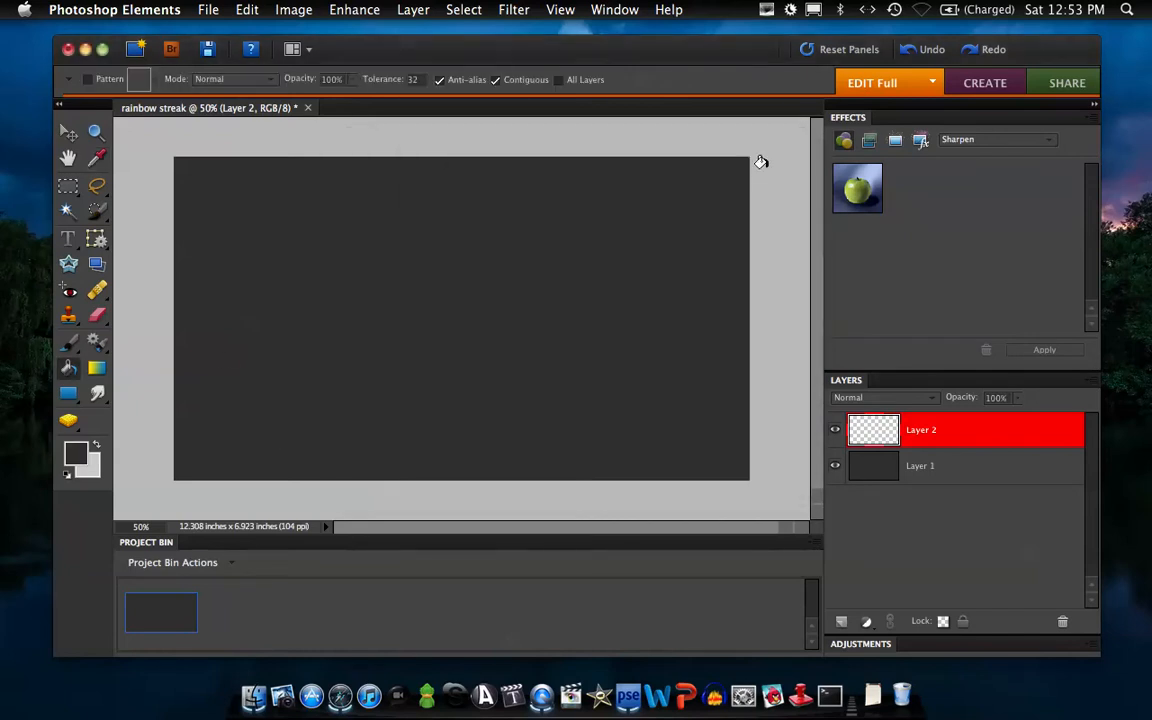
# Activate the Brush tool in Normal mode with the soft 27 px brush from the Default Brushes
pyautogui.click(68, 341)
pyautogui.click(290, 78)
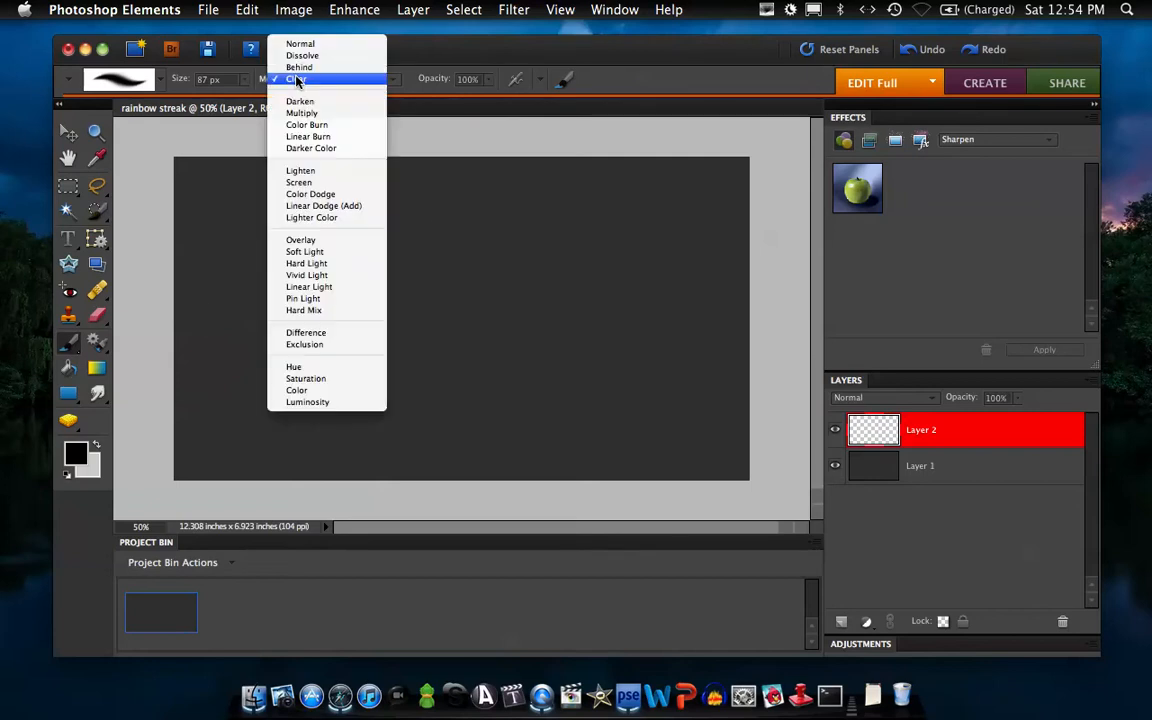
pyautogui.click(272, 42)
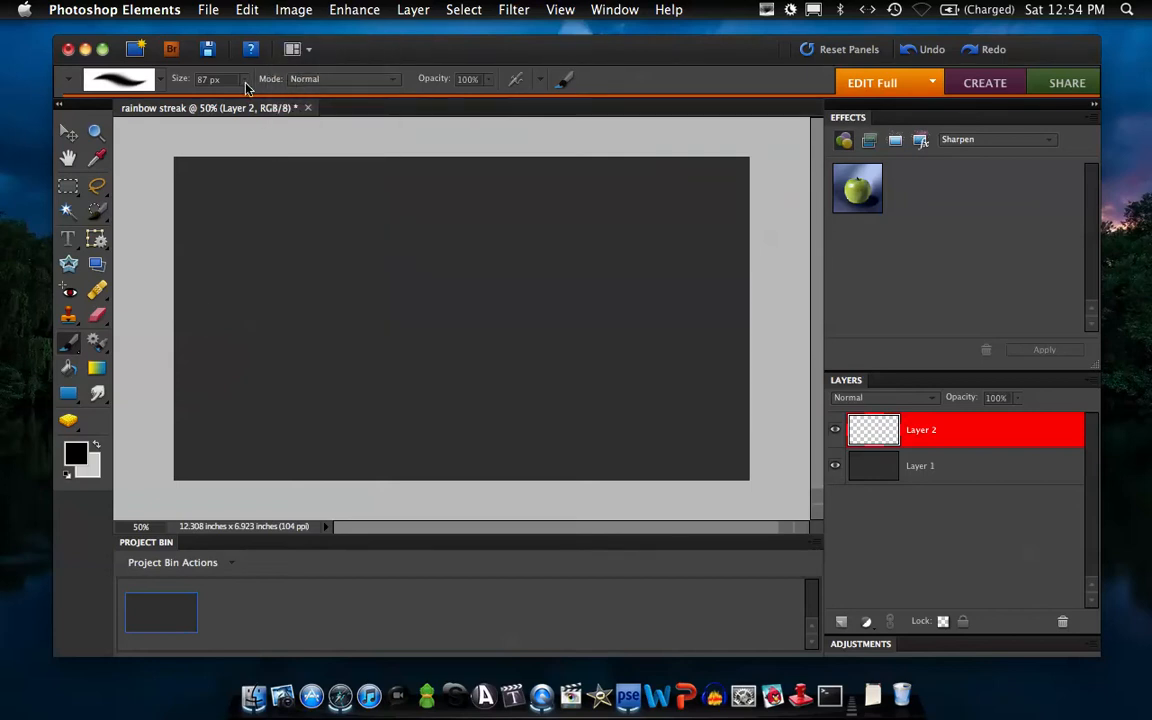
pyautogui.click(161, 84)
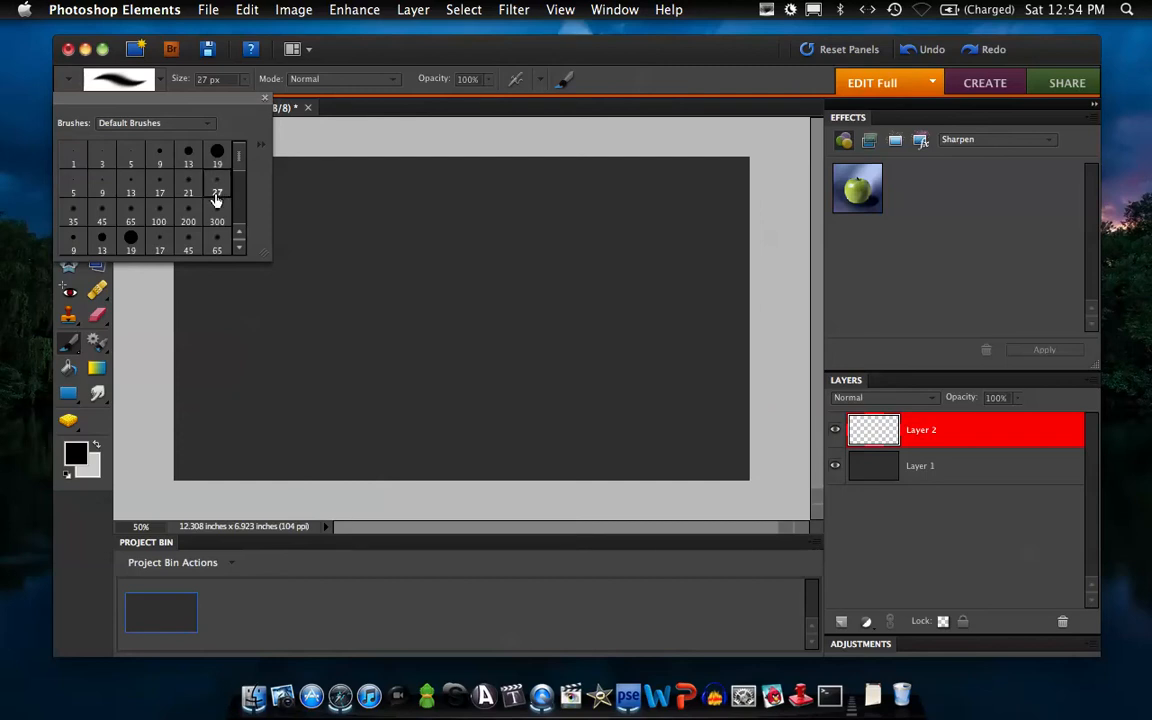
pyautogui.doubleClick(217, 190)
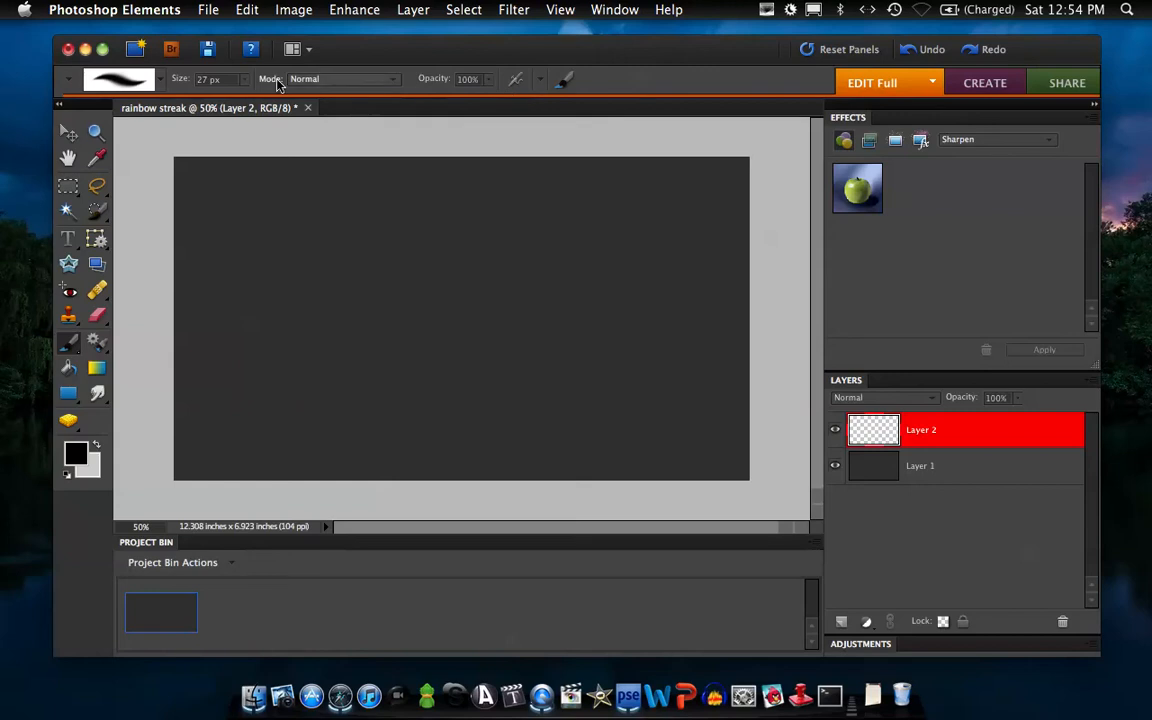
# Enlarge the brush to 371 px and paint a soft black border around the canvas edges on Layer 2
pyautogui.click(244, 79)
pyautogui.moveTo(227, 99); pyautogui.dragTo(268, 100)
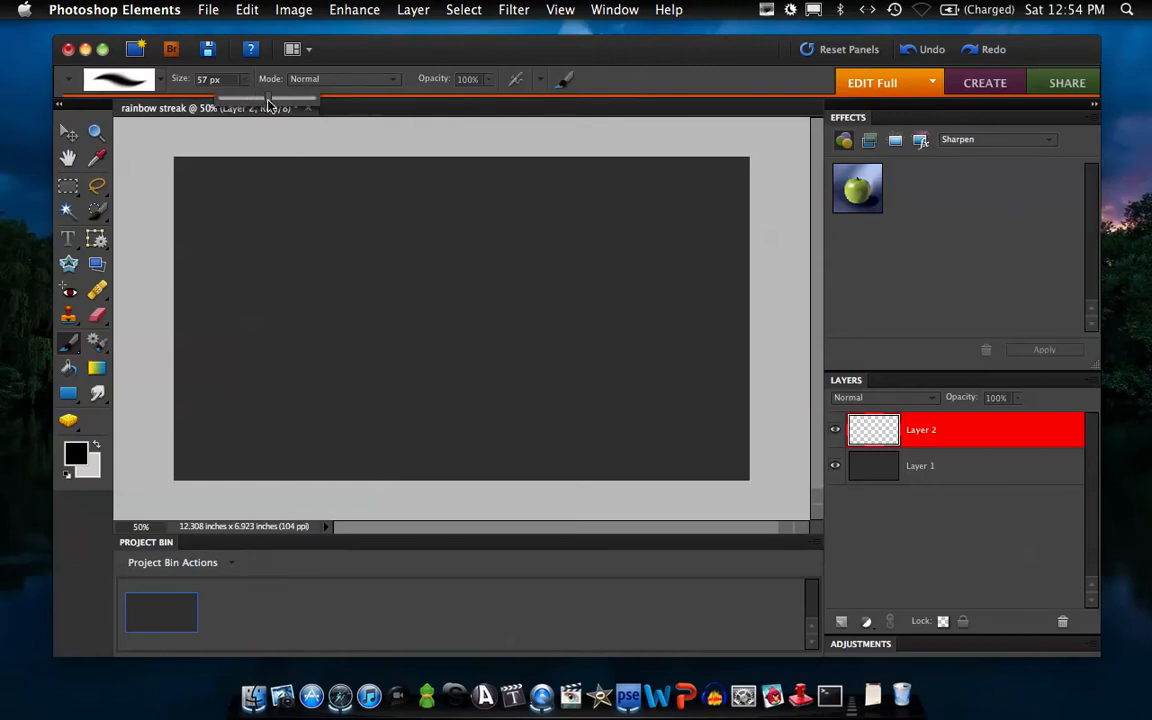
pyautogui.click(297, 98)
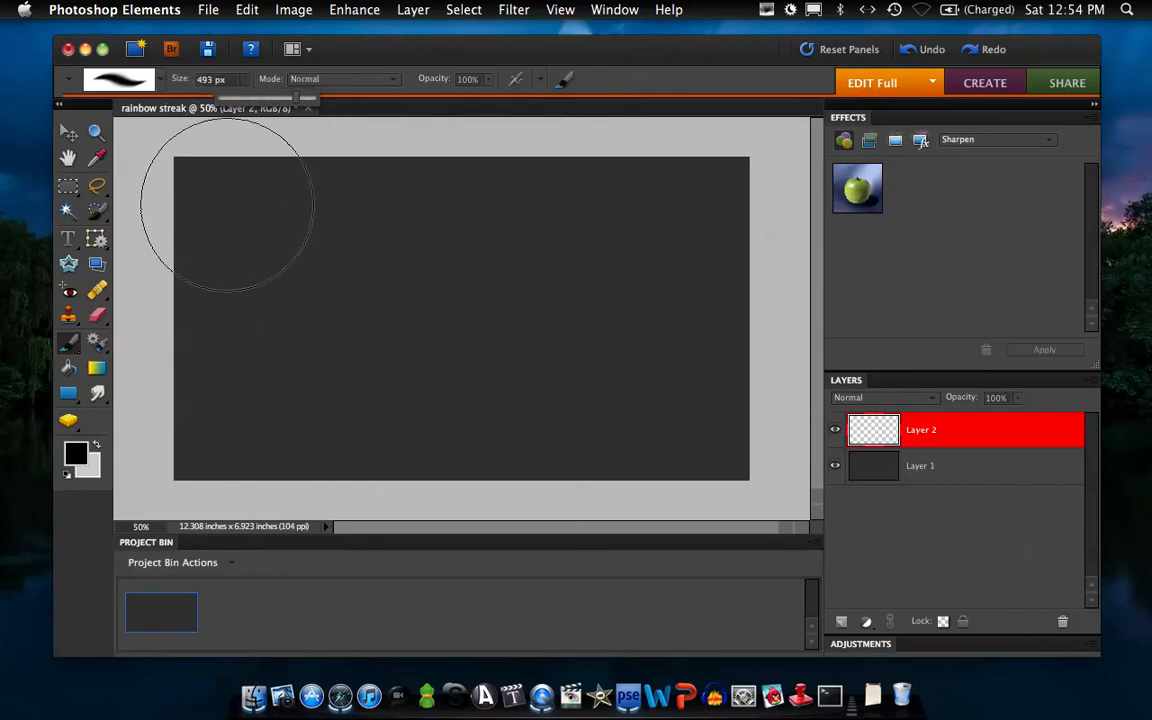
pyautogui.click(290, 99)
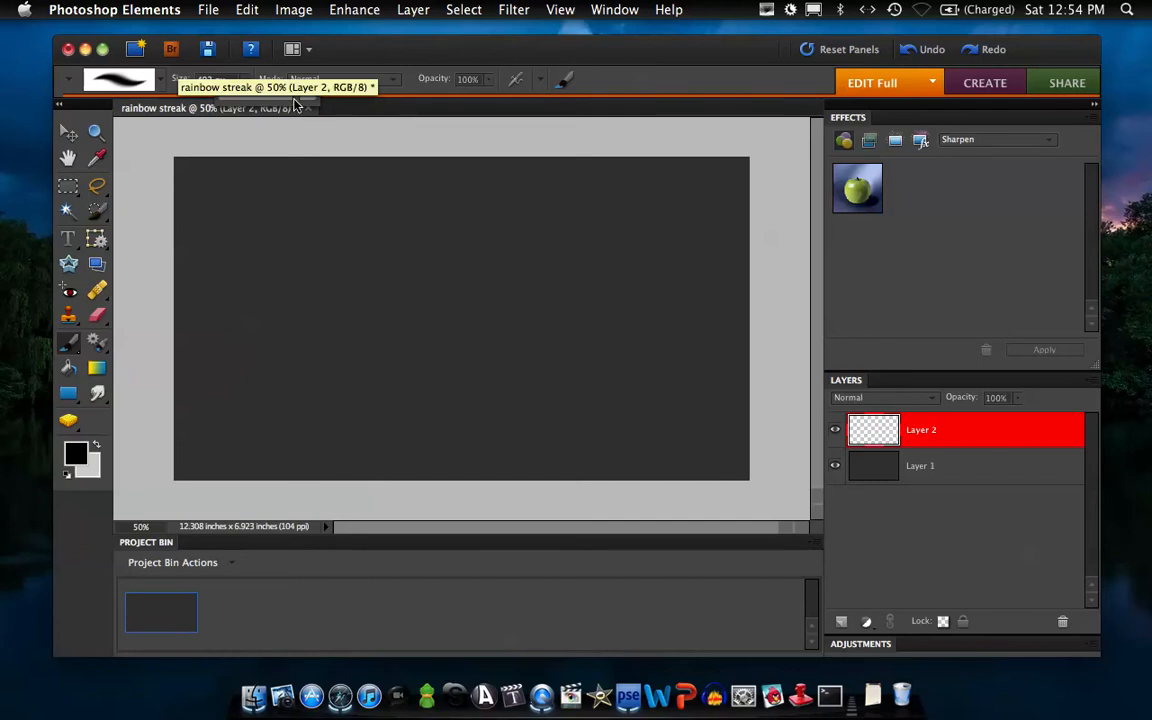
pyautogui.click(294, 98)
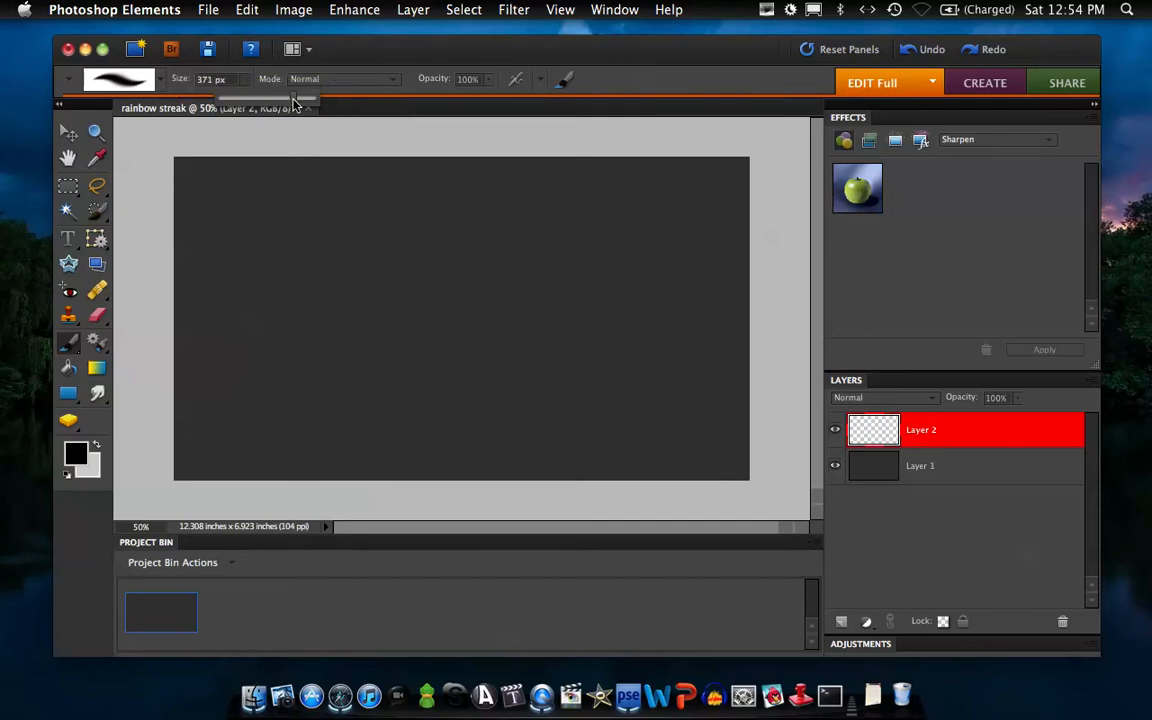
pyautogui.click(220, 191)
pyautogui.moveTo(216, 192)
pyautogui.mouseDown()
pyautogui.moveTo(189, 318)
pyautogui.moveTo(193, 428)
pyautogui.moveTo(213, 406)
pyautogui.moveTo(290, 472)
pyautogui.moveTo(622, 488)
pyautogui.moveTo(730, 466)
pyautogui.moveTo(742, 214)
pyautogui.moveTo(703, 156)
pyautogui.moveTo(457, 138)
pyautogui.moveTo(244, 174)
pyautogui.mouseUp()
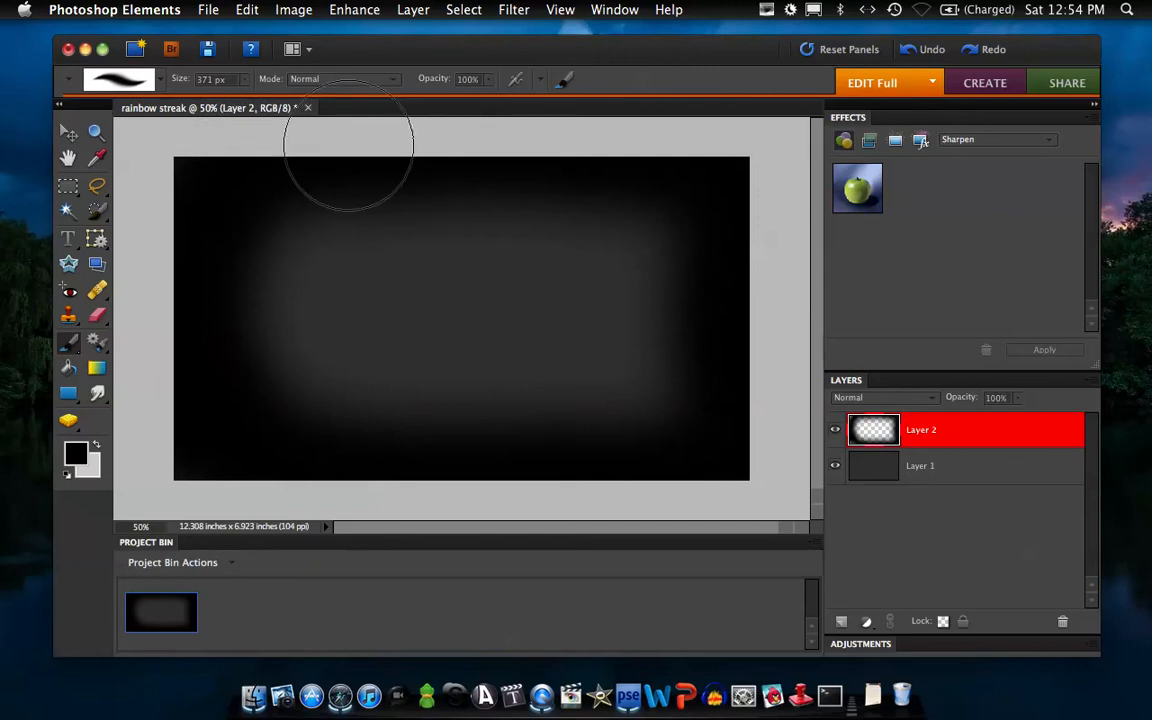
# Apply a Gaussian Blur with a radius of about 250 pixels to the black border on Layer 2
pyautogui.click(516, 10)
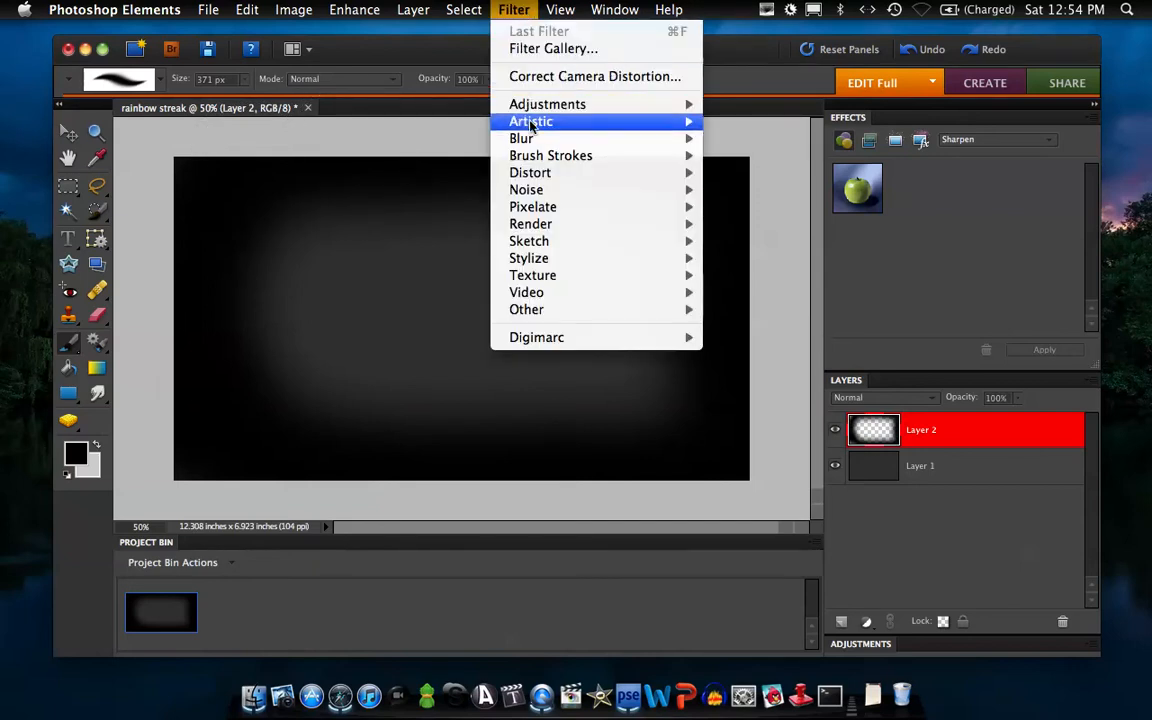
pyautogui.moveTo(600, 139)
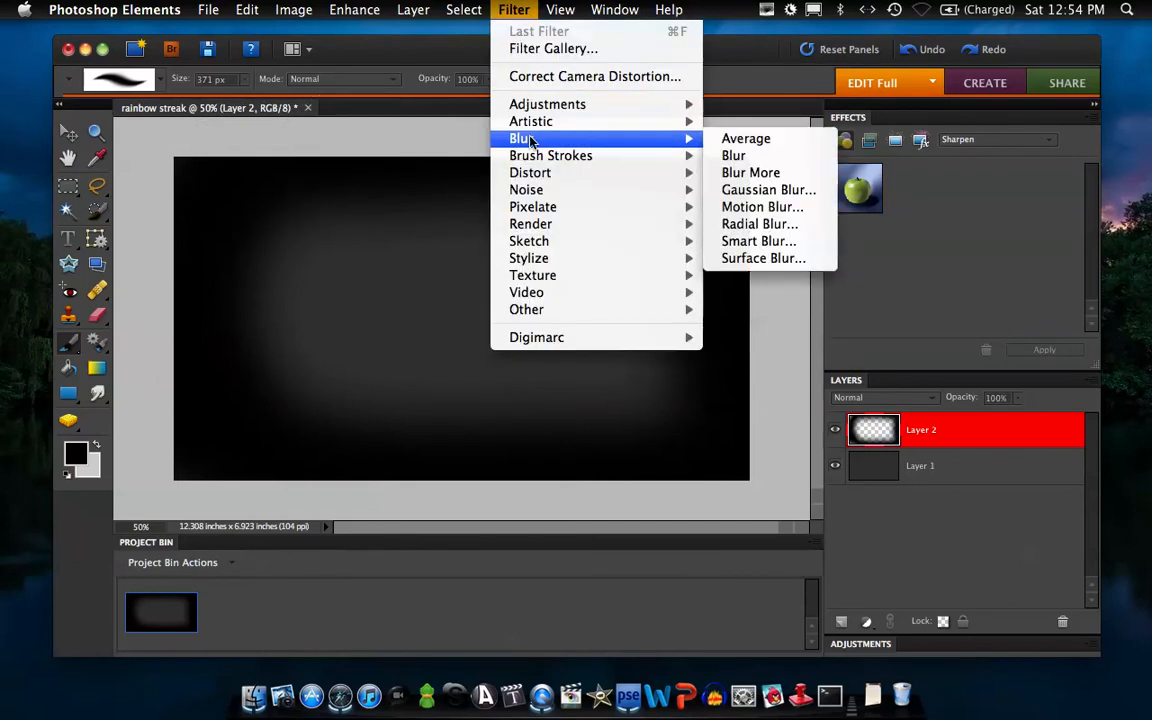
pyautogui.click(764, 190)
pyautogui.moveTo(886, 116); pyautogui.dragTo(847, 108)
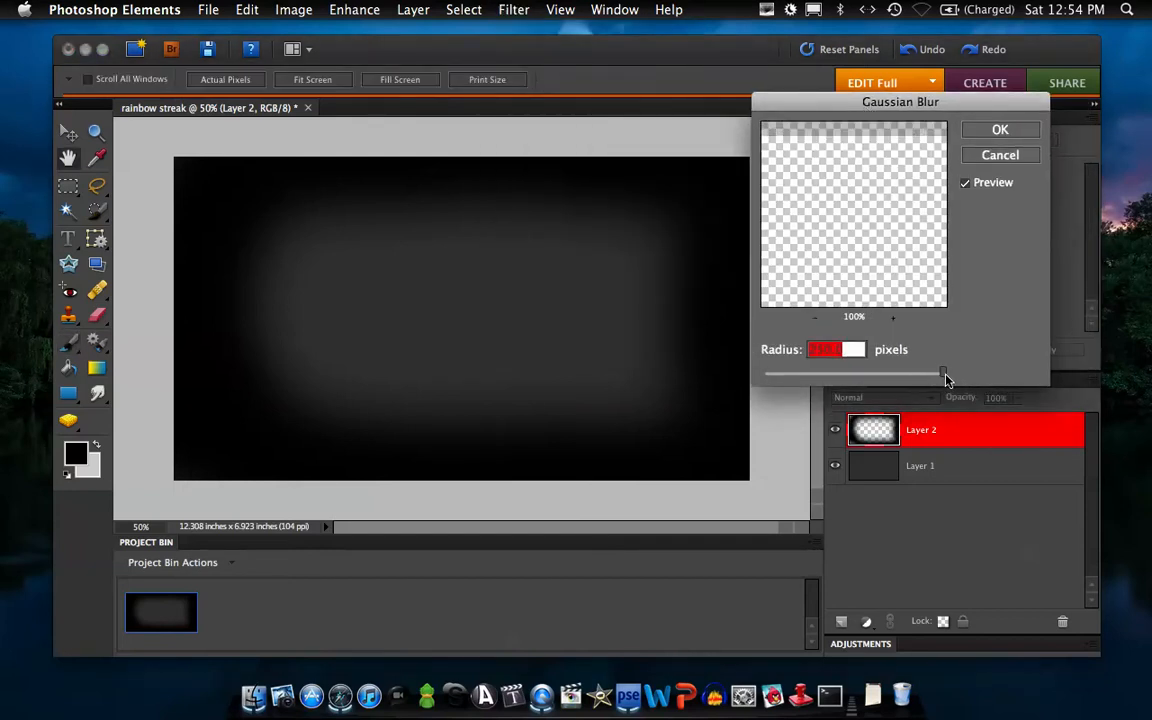
pyautogui.moveTo(942, 378); pyautogui.dragTo(955, 380)
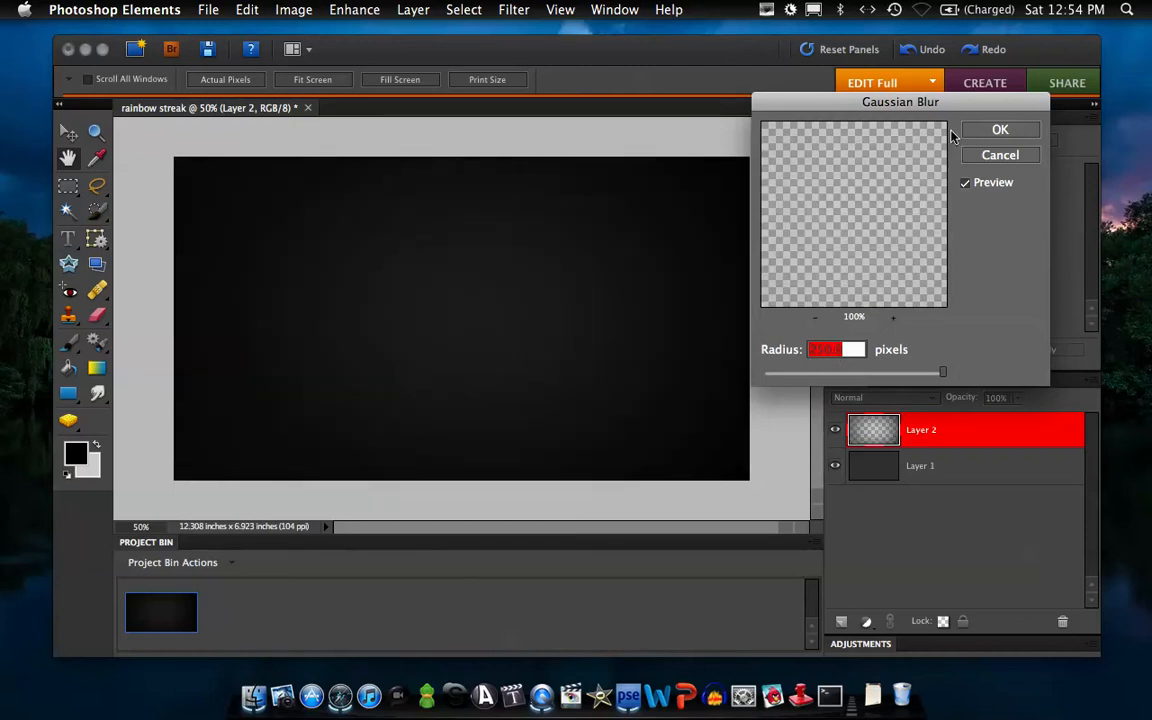
pyautogui.click(998, 129)
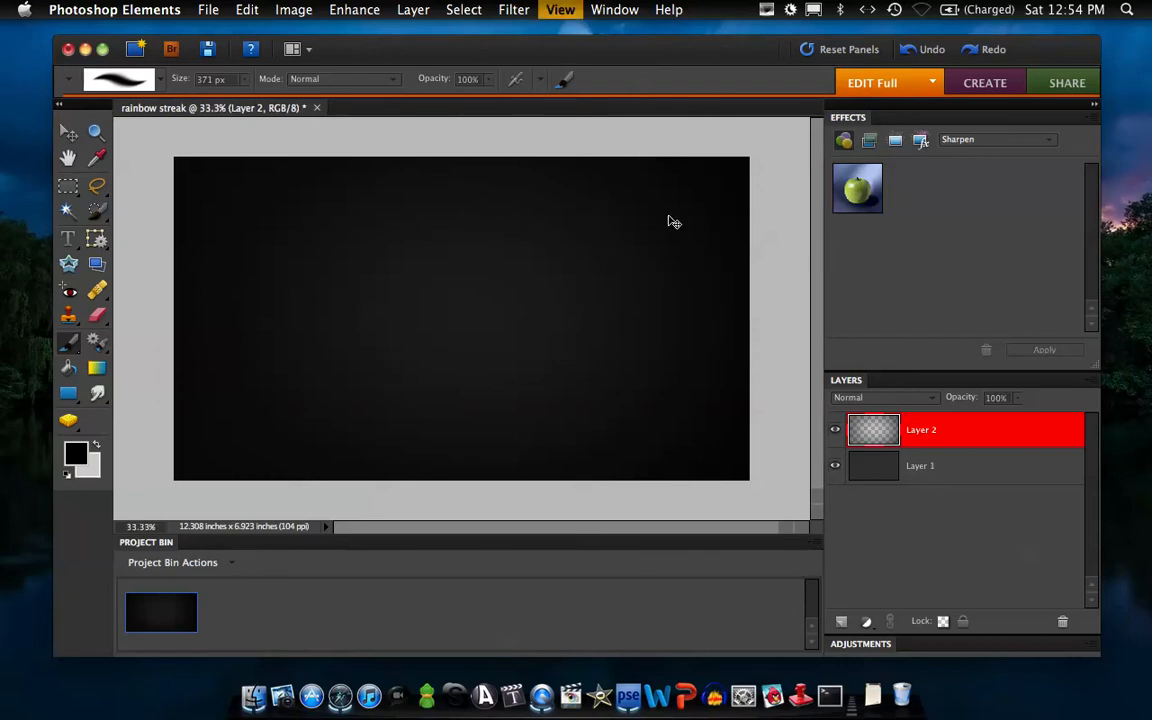
# Scale the blurred Layer 2 proportionally to about 125% so it extends past the canvas on all sides, and deselect it
pyautogui.press('super+minus')
pyautogui.press('super+minus')
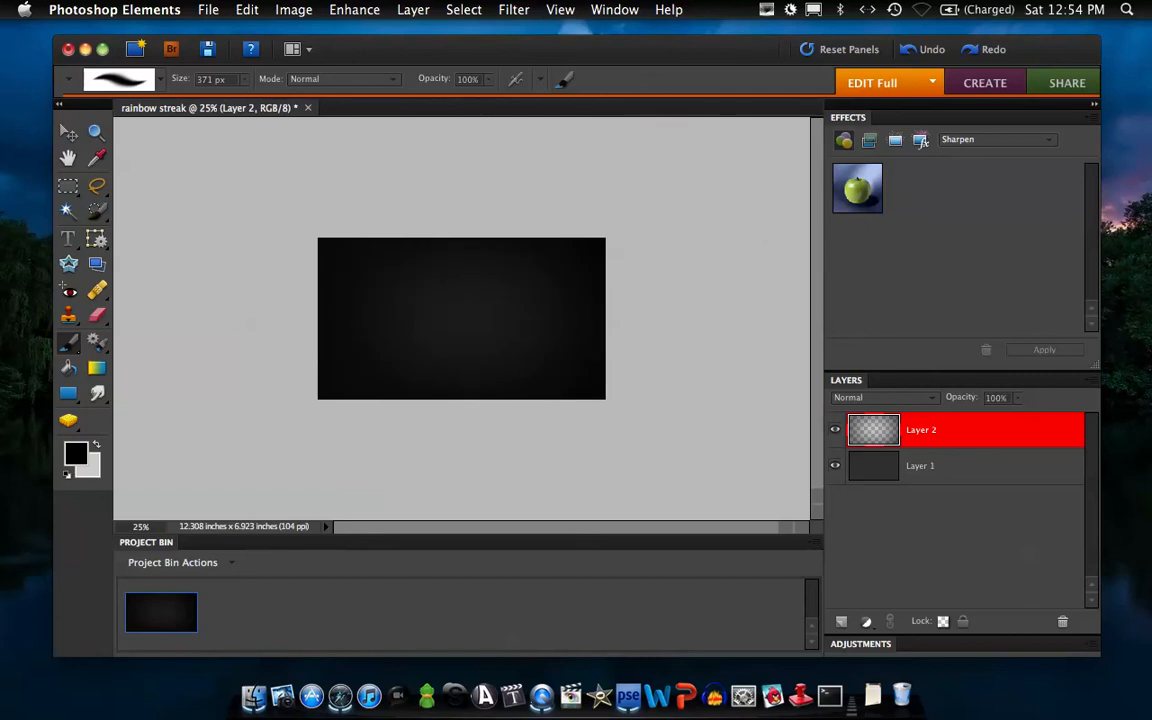
pyautogui.click(68, 132)
pyautogui.moveTo(318, 242); pyautogui.dragTo(277, 214)
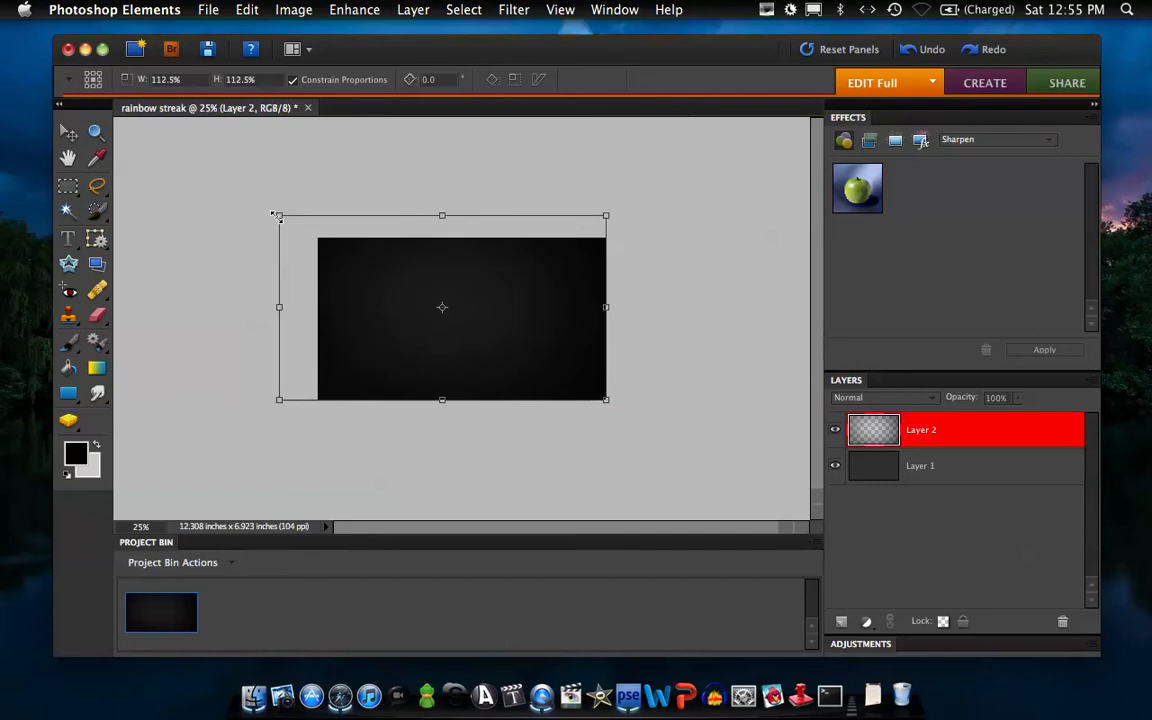
pyautogui.moveTo(605, 401); pyautogui.dragTo(639, 418)
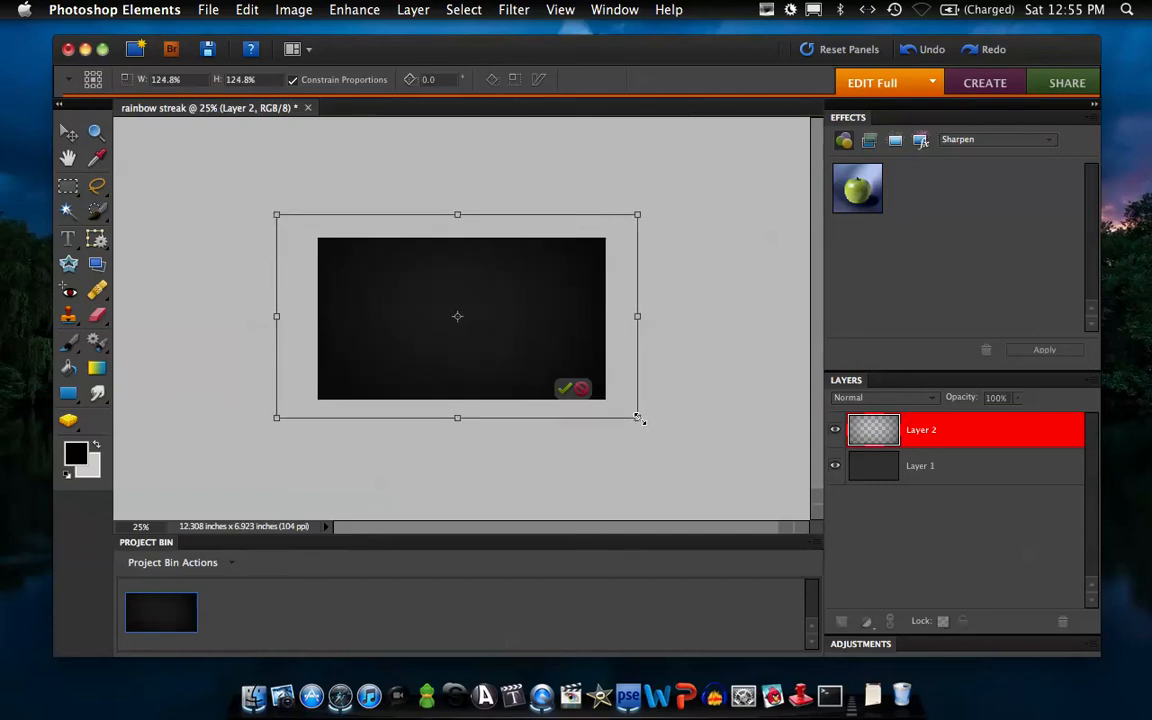
pyautogui.click(607, 410)
pyautogui.click(687, 470)
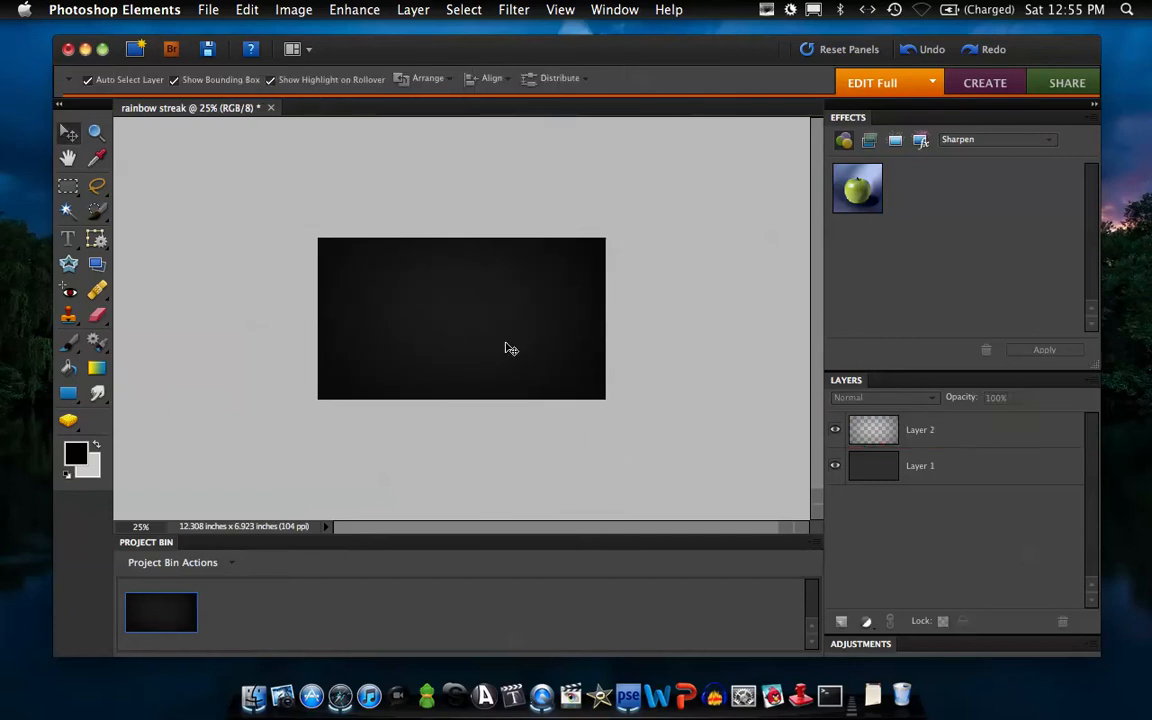
# Create a new layer above Layer 2 and open the Gradient tool's gradient for editing with the gradient type set to Noise
pyautogui.press('super+equal')
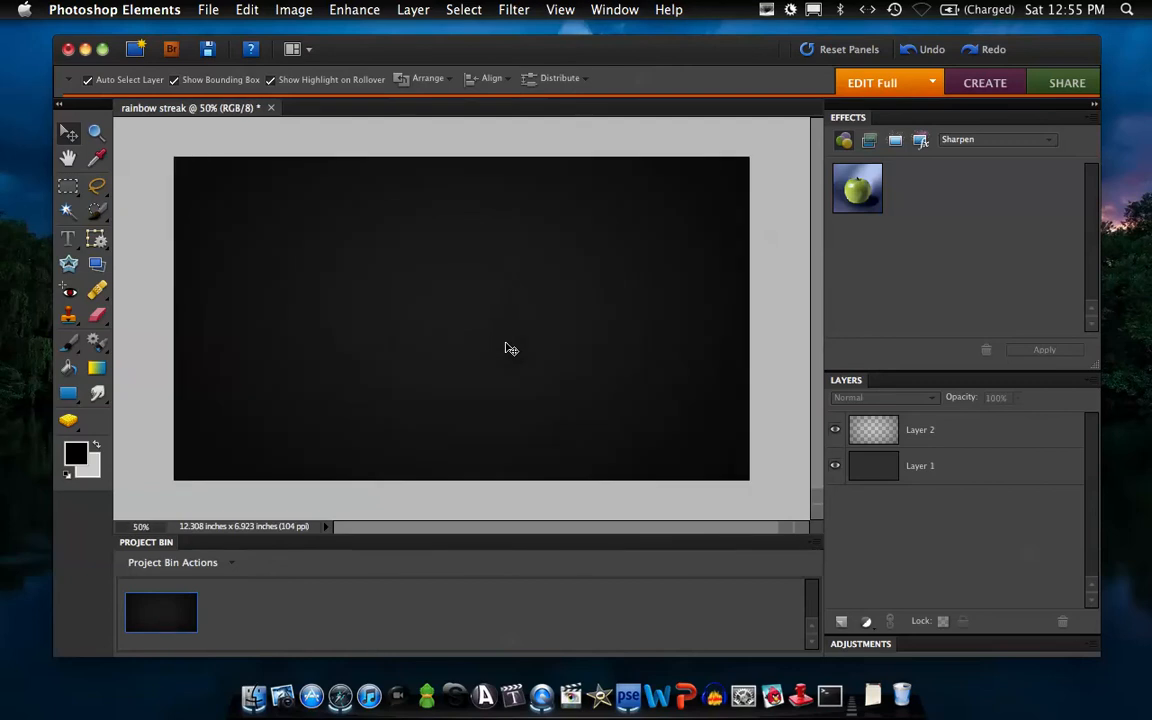
pyautogui.click(842, 622)
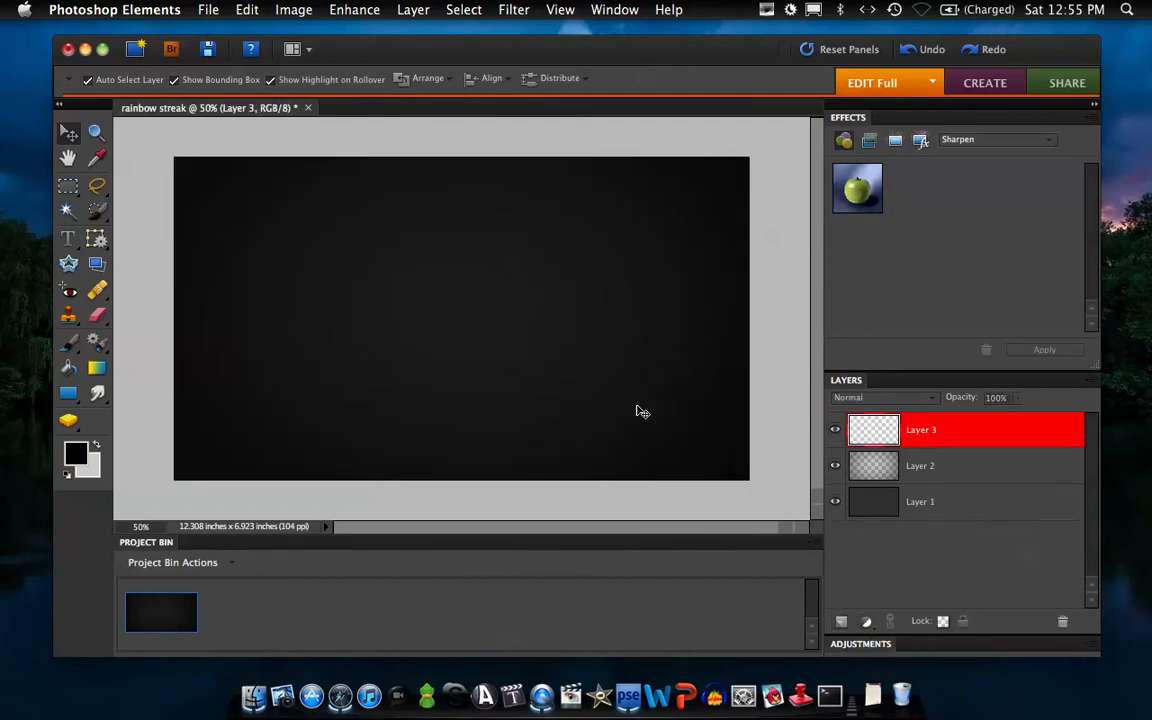
pyautogui.click(97, 370)
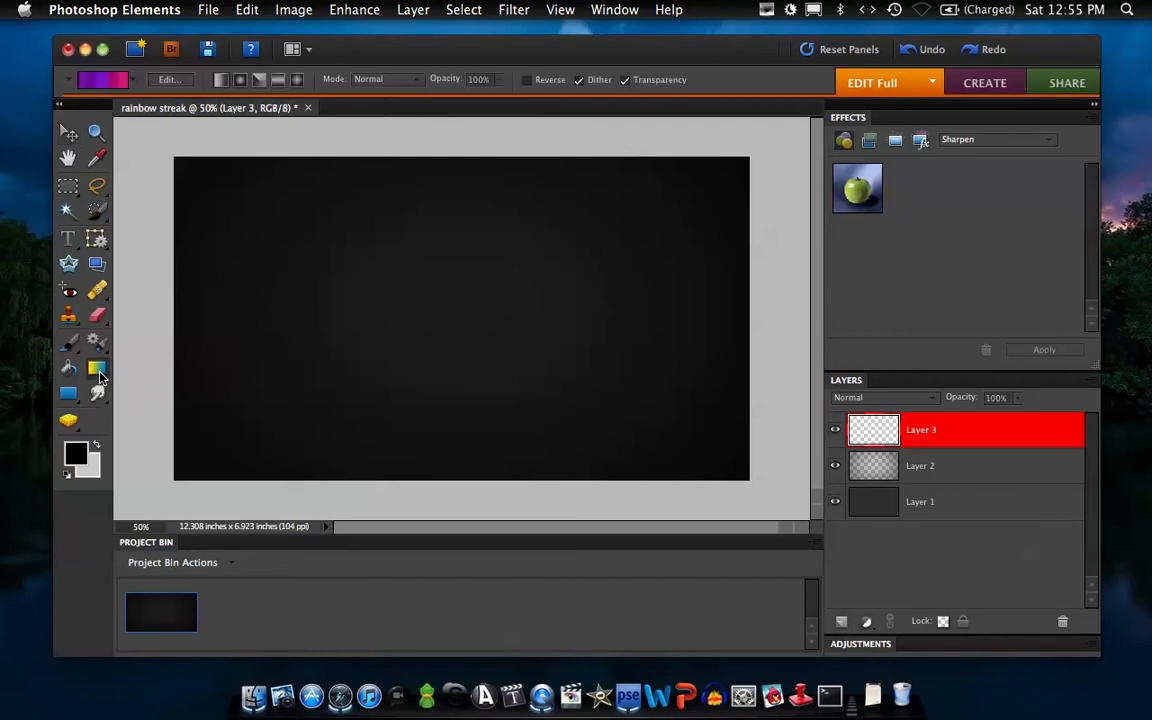
pyautogui.click(155, 75)
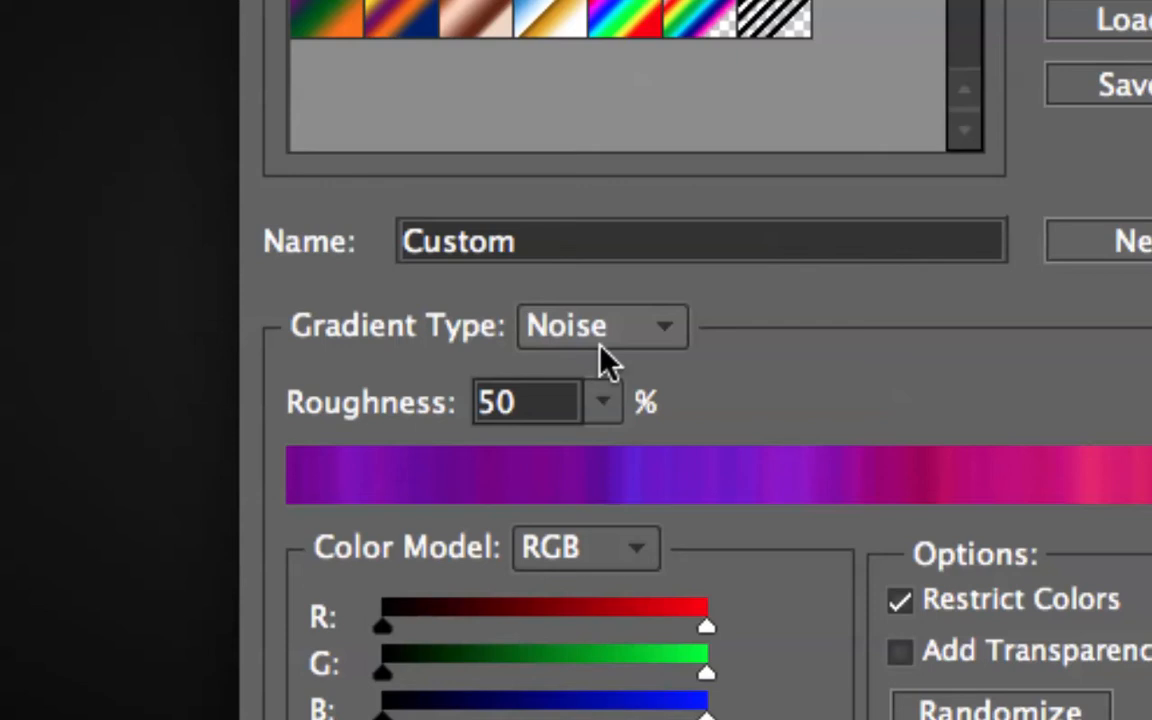
pyautogui.click(586, 328)
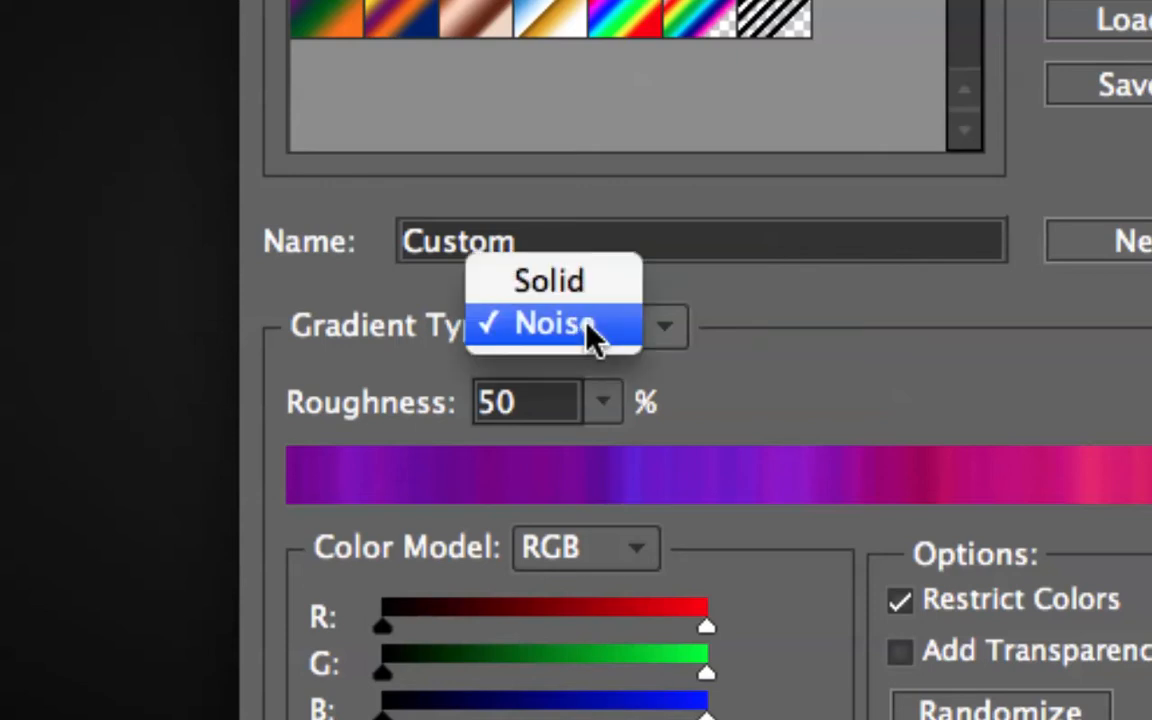
pyautogui.click(566, 324)
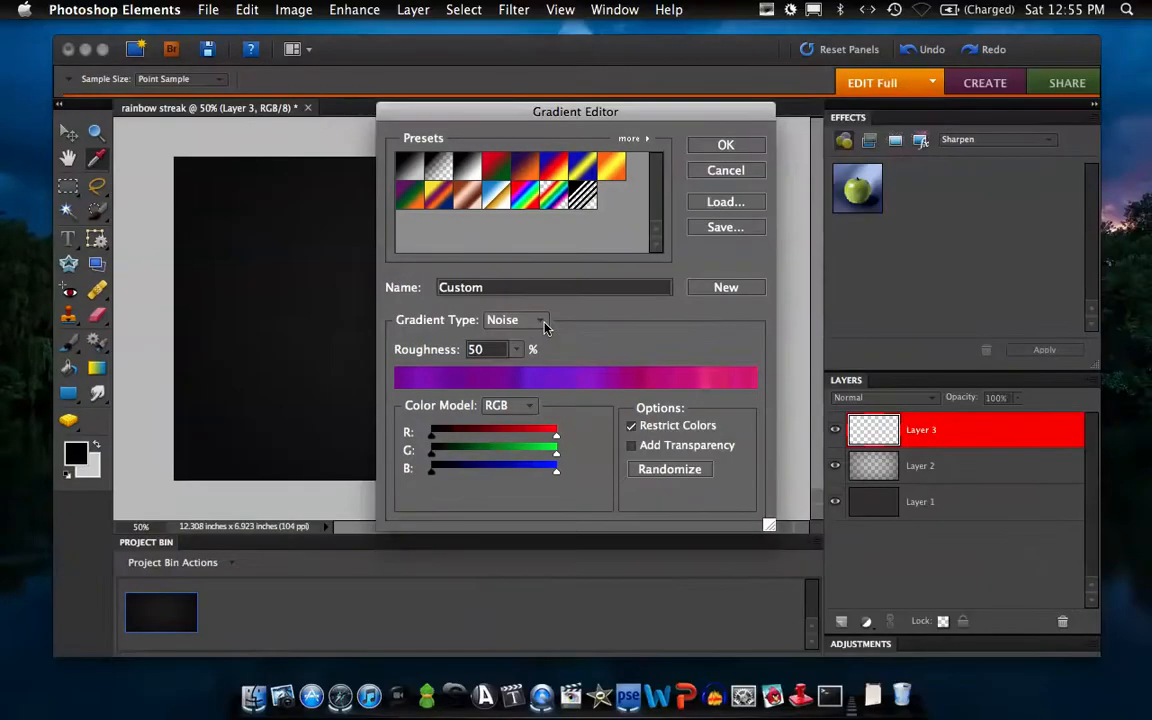
# Randomize the noise gradient repeatedly until it shows purple, blue and magenta streaks, and accept it
pyautogui.click(673, 470)
pyautogui.click(673, 470)
pyautogui.click(673, 470)
pyautogui.click(673, 470)
pyautogui.click(673, 470)
pyautogui.click(673, 470)
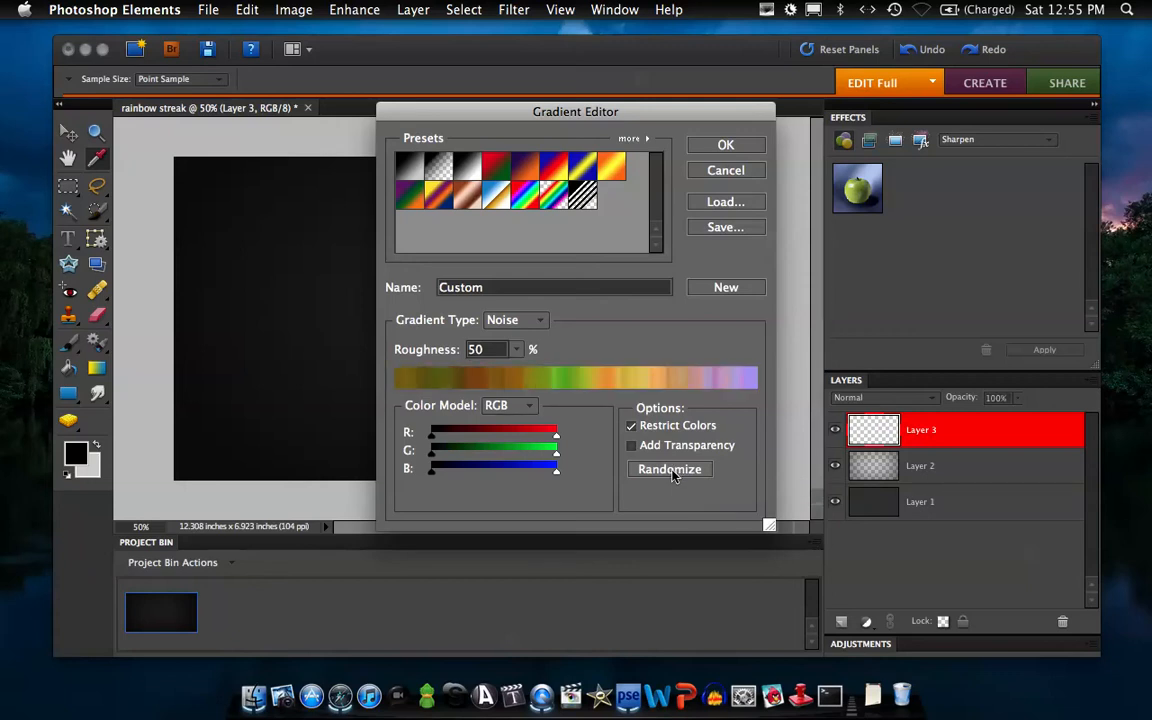
pyautogui.click(673, 470)
pyautogui.click(673, 470)
pyautogui.click(673, 470)
pyautogui.click(673, 470)
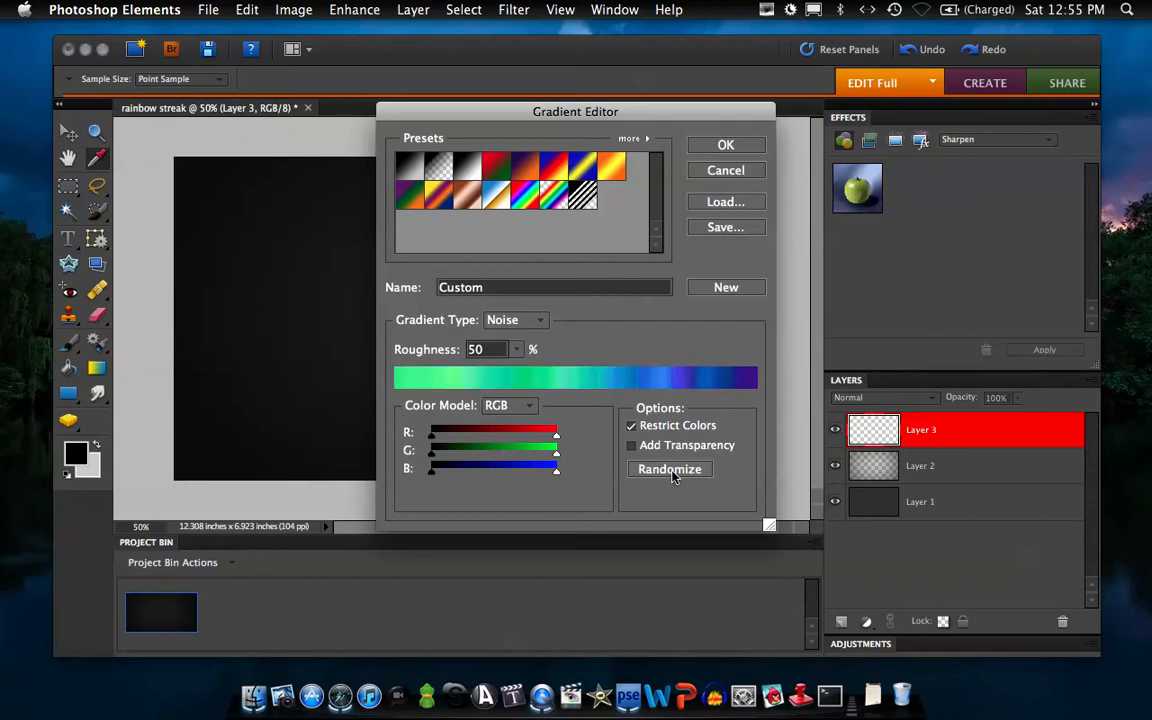
pyautogui.click(673, 476)
pyautogui.click(673, 476)
pyautogui.click(673, 476)
pyautogui.click(674, 477)
pyautogui.click(673, 476)
pyautogui.click(673, 476)
pyautogui.click(673, 476)
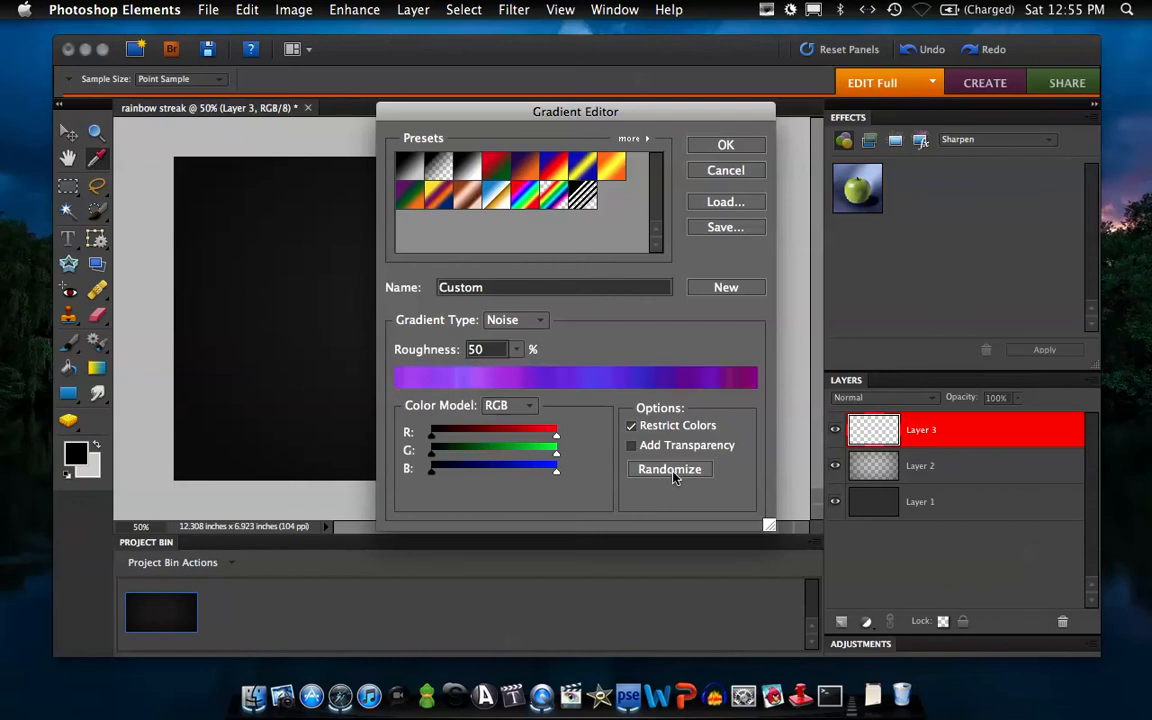
pyautogui.click(726, 146)
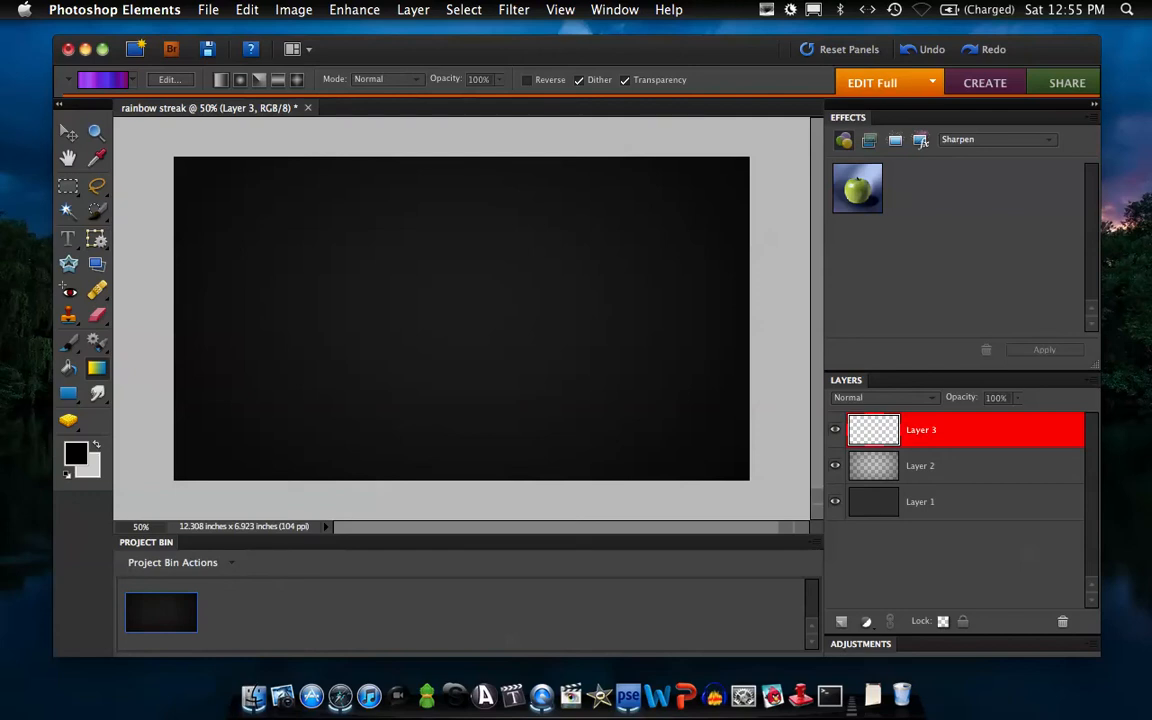
# Try the gradient horizontally across Layer 3, undo it, and redraw it vertically from the canvas's upper edge to its lower edge
pyautogui.moveTo(174, 296); pyautogui.dragTo(749, 296)
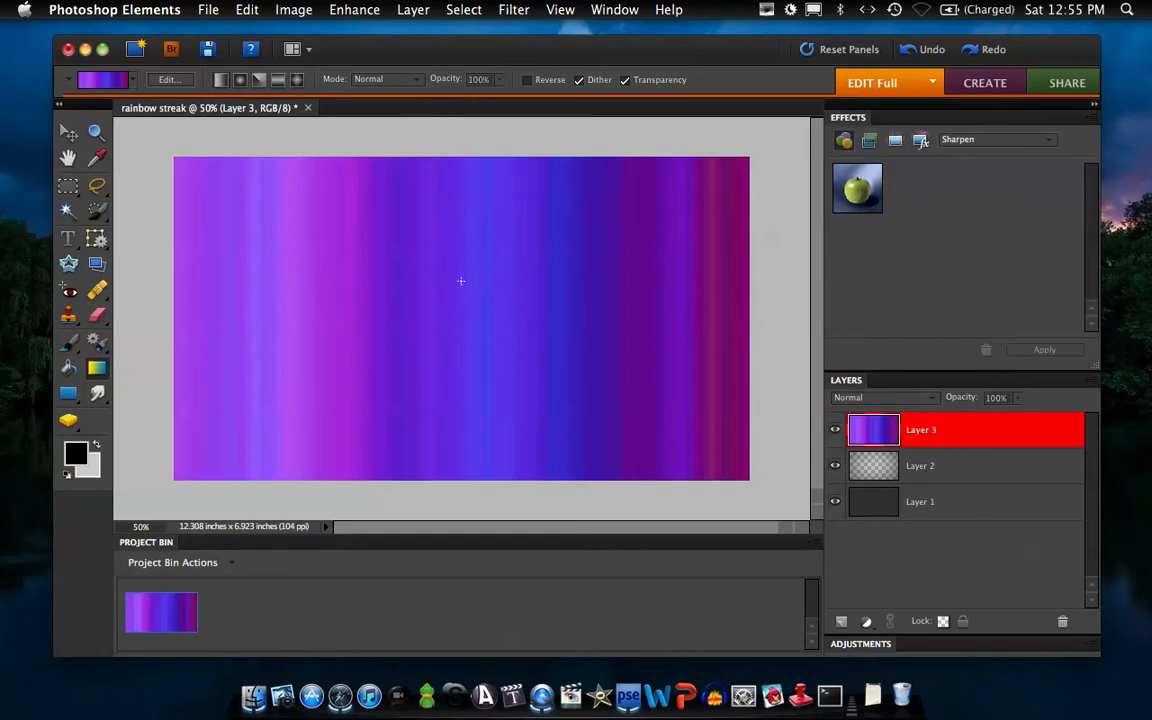
pyautogui.press('x')
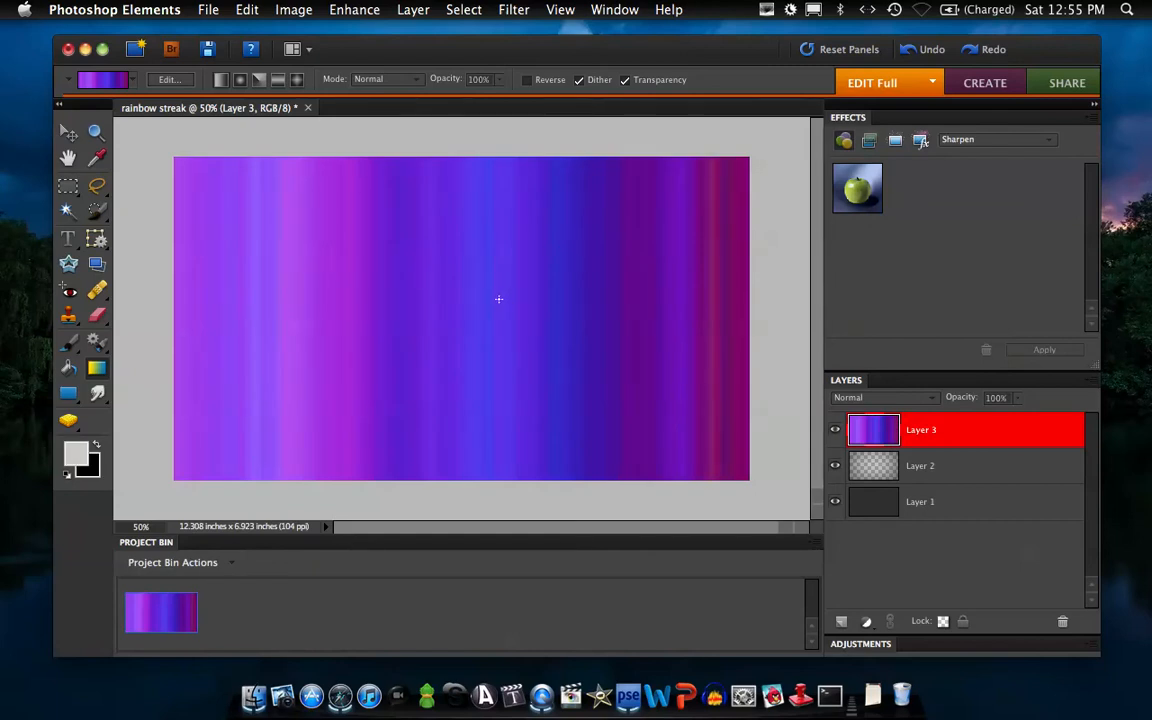
pyautogui.press('super+z')
pyautogui.moveTo(487, 158); pyautogui.dragTo(487, 480)
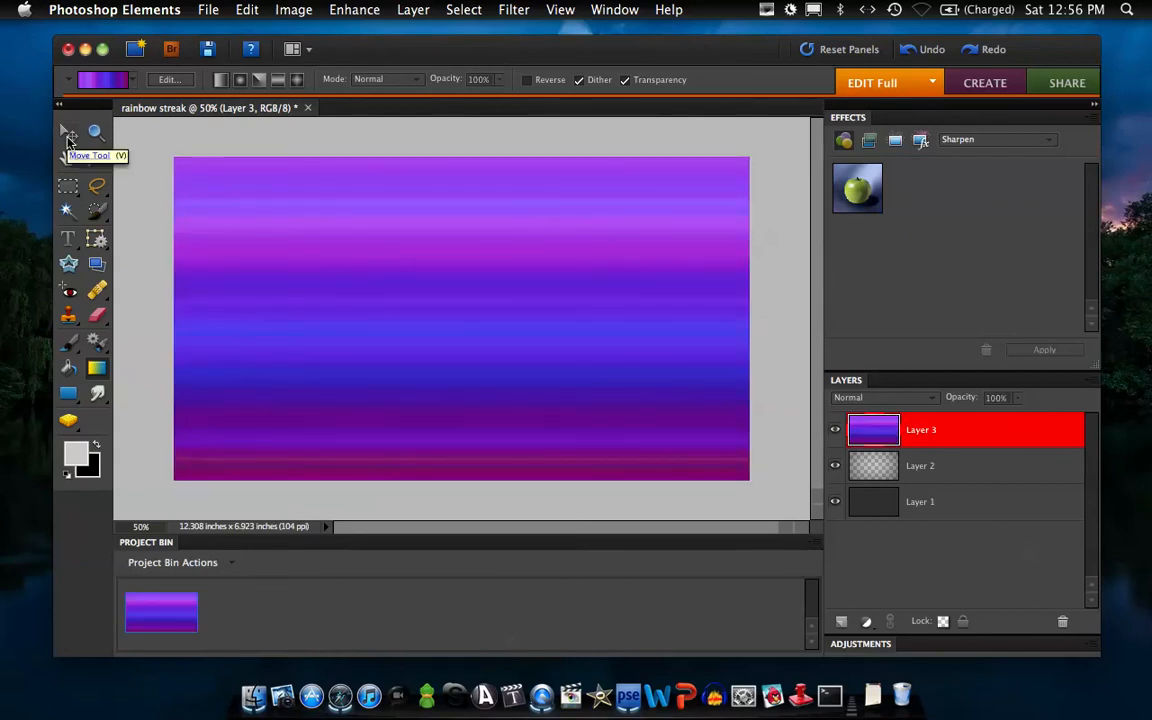
# Squash the Layer 3 gradient to about 57.8% of its height and place it slightly above the canvas centre
pyautogui.click(68, 135)
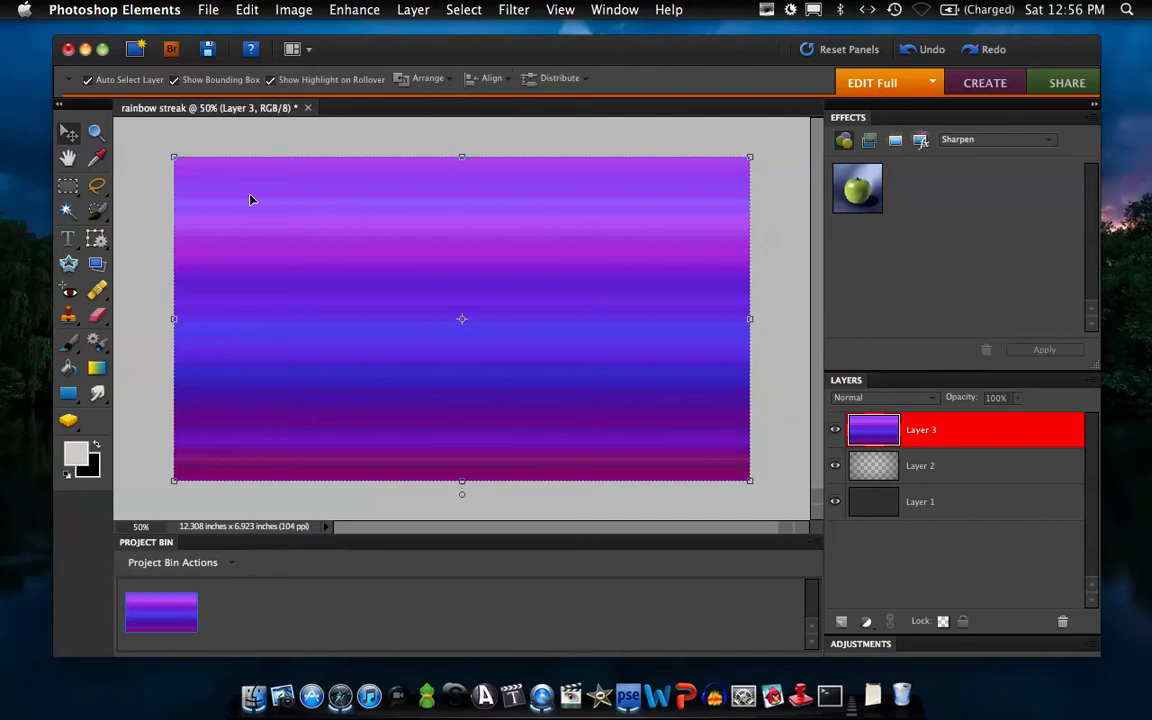
pyautogui.moveTo(462, 483); pyautogui.dragTo(463, 344)
pyautogui.moveTo(501, 255); pyautogui.dragTo(501, 296)
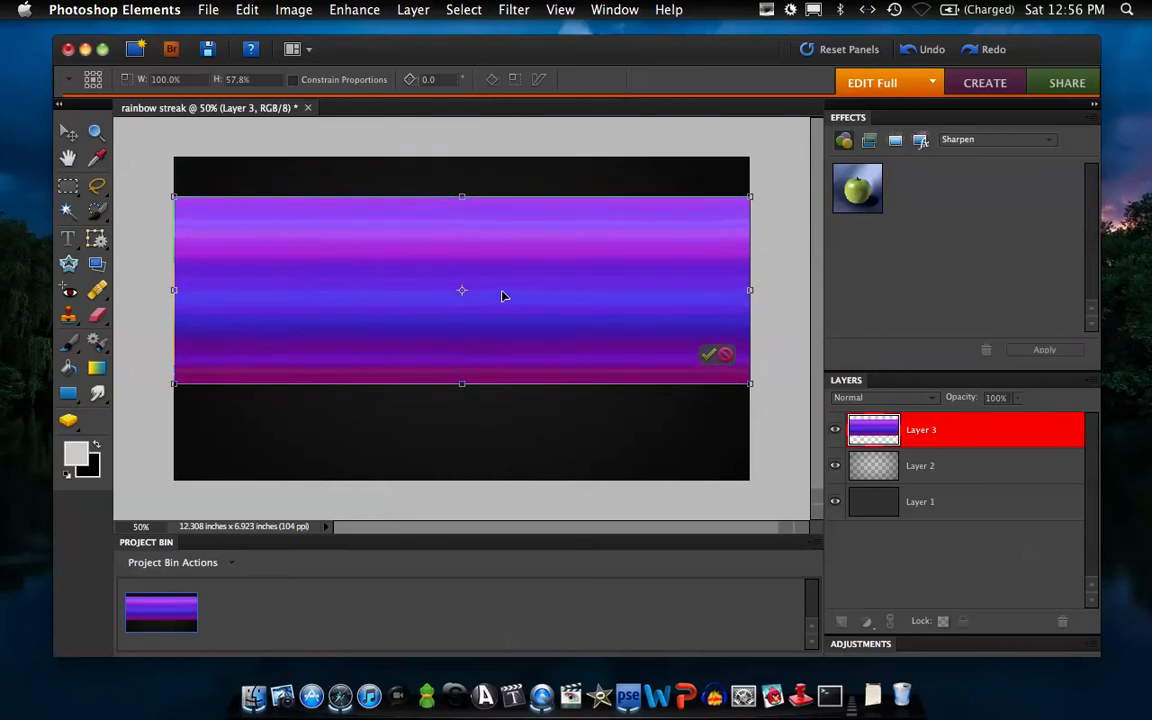
pyautogui.click(707, 395)
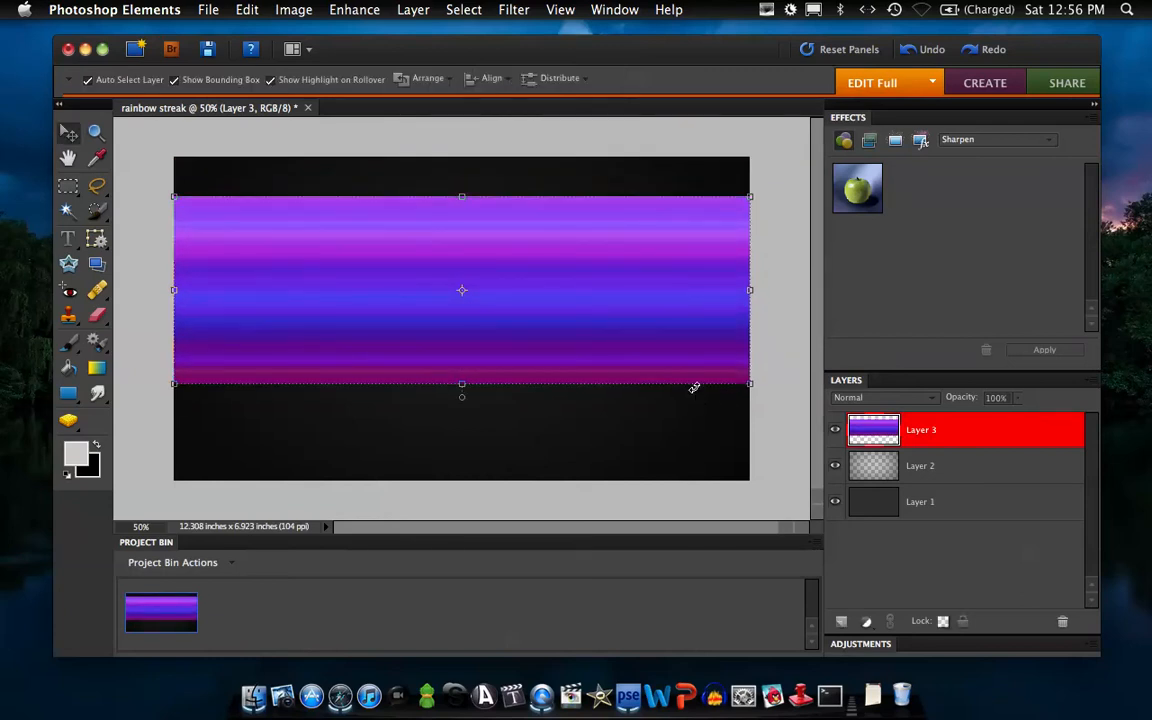
# Apply a Perspective transform to Layer 3 so the band tapers toward the canvas's right edge, shift it slightly up, and deselect it
pyautogui.click(750, 384)
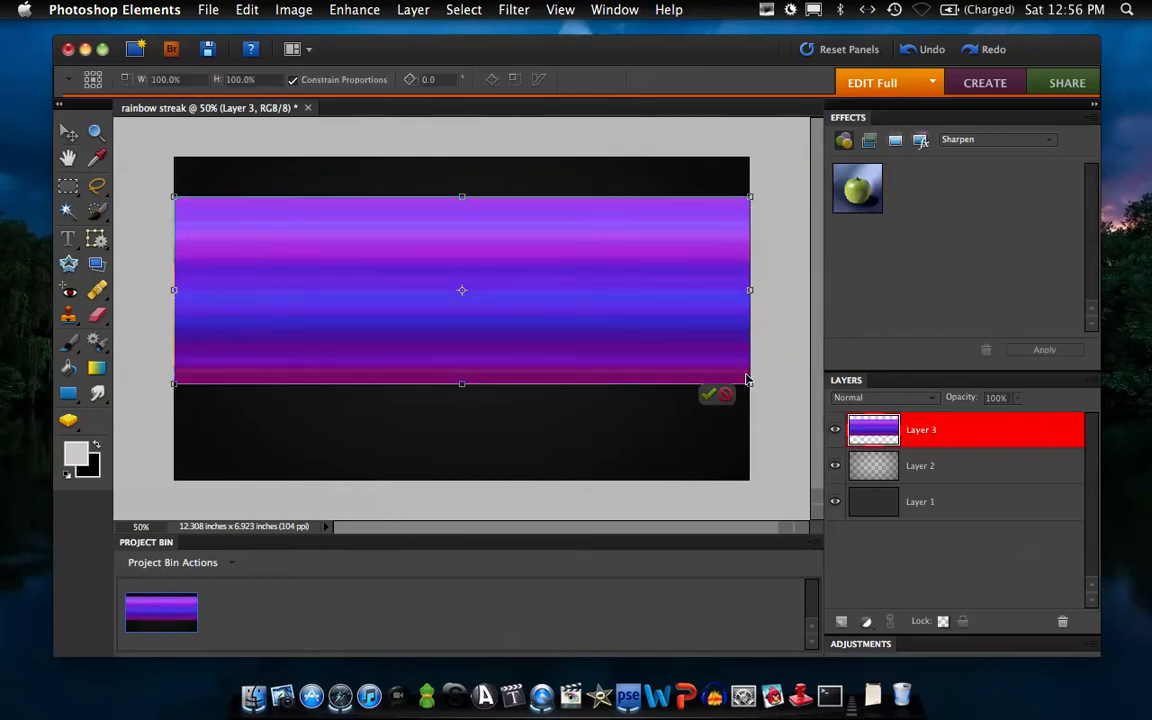
pyautogui.rightClick(468, 300)
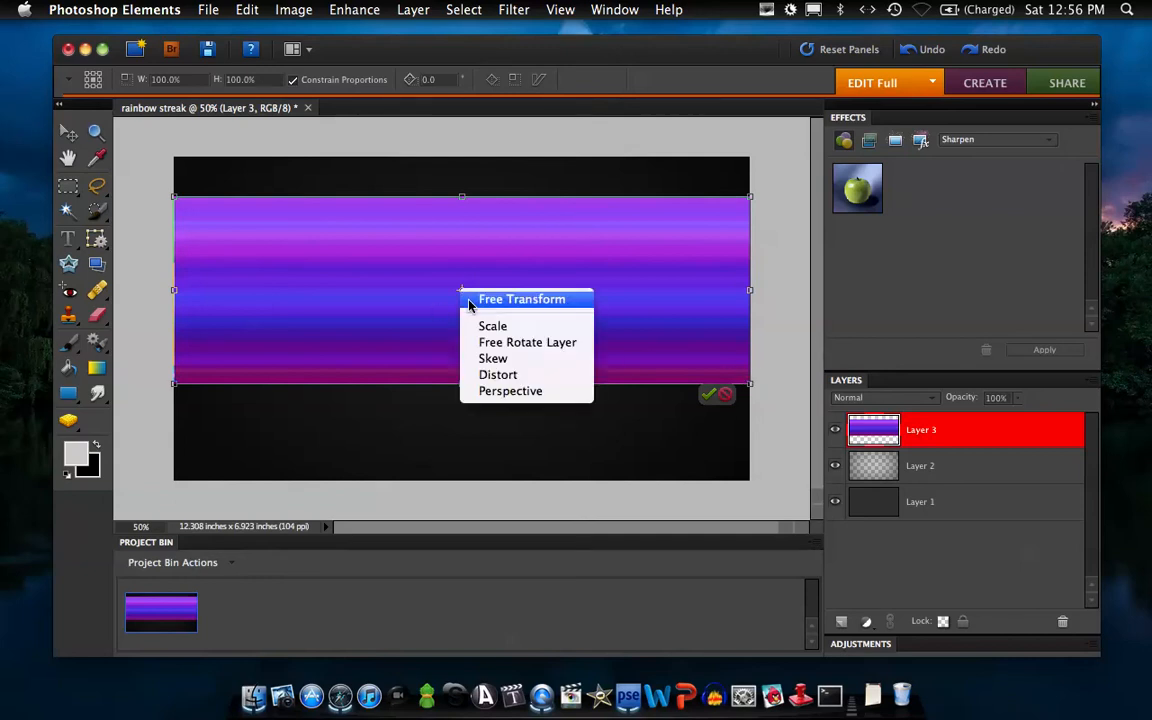
pyautogui.click(530, 391)
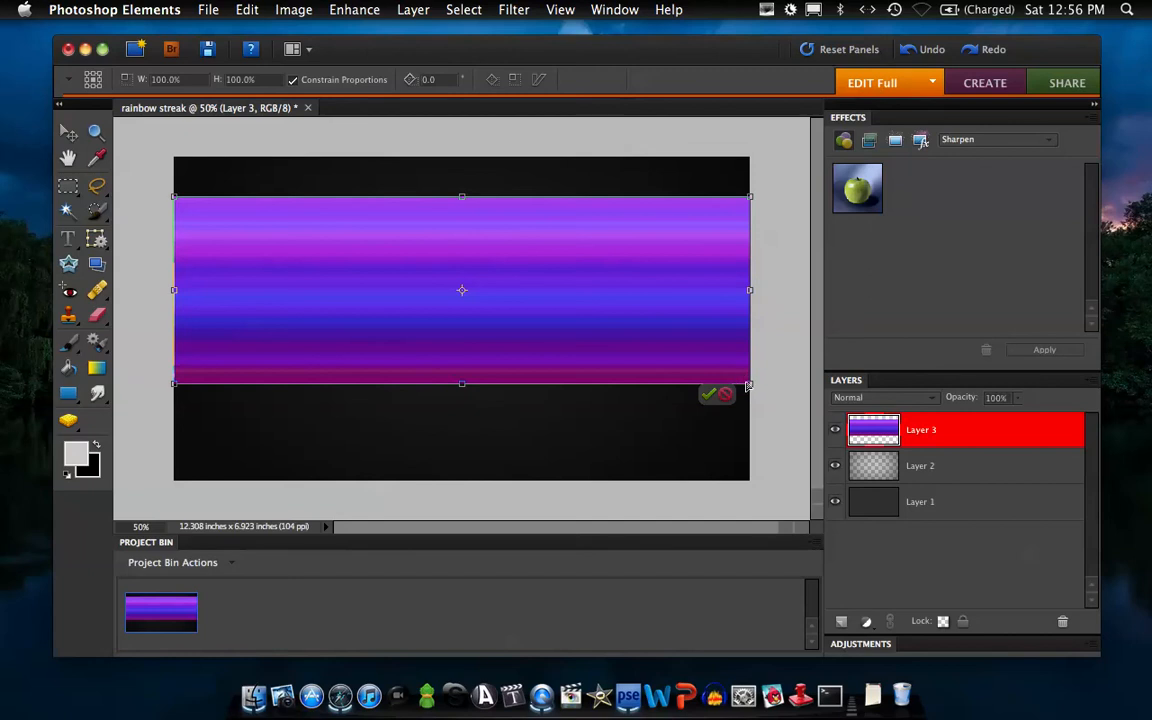
pyautogui.moveTo(751, 386); pyautogui.dragTo(758, 344)
pyautogui.moveTo(173, 387); pyautogui.dragTo(174, 398)
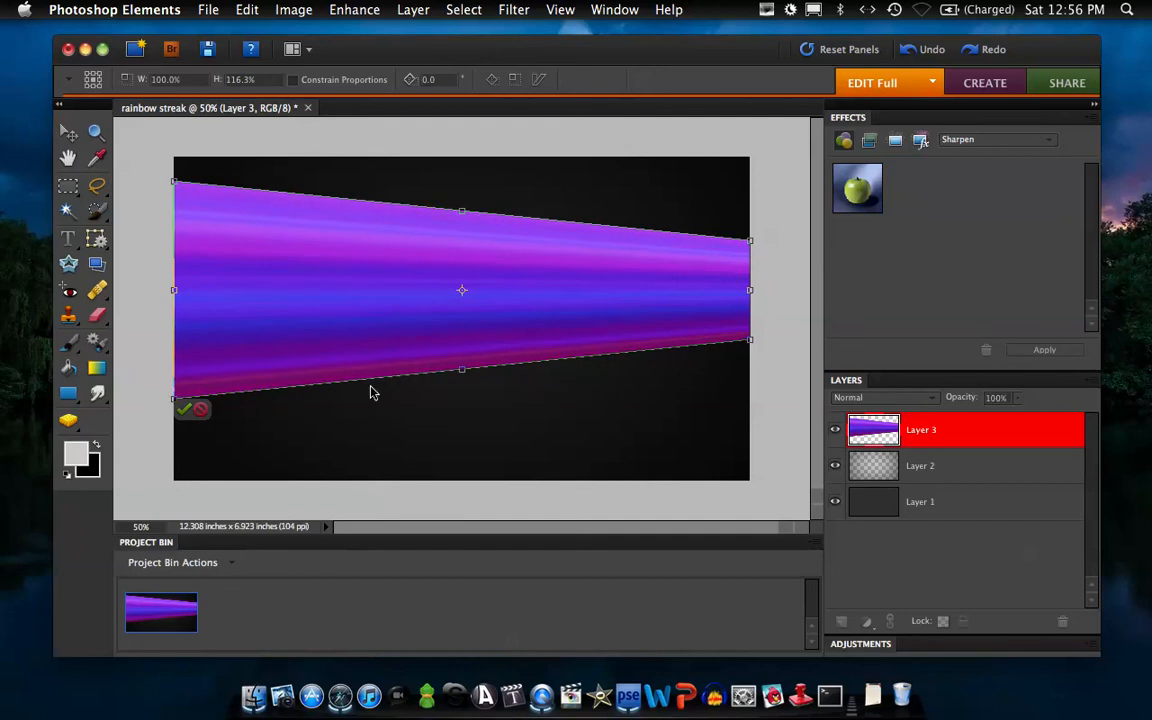
pyautogui.moveTo(751, 339); pyautogui.dragTo(753, 332)
pyautogui.moveTo(463, 296); pyautogui.dragTo(465, 291)
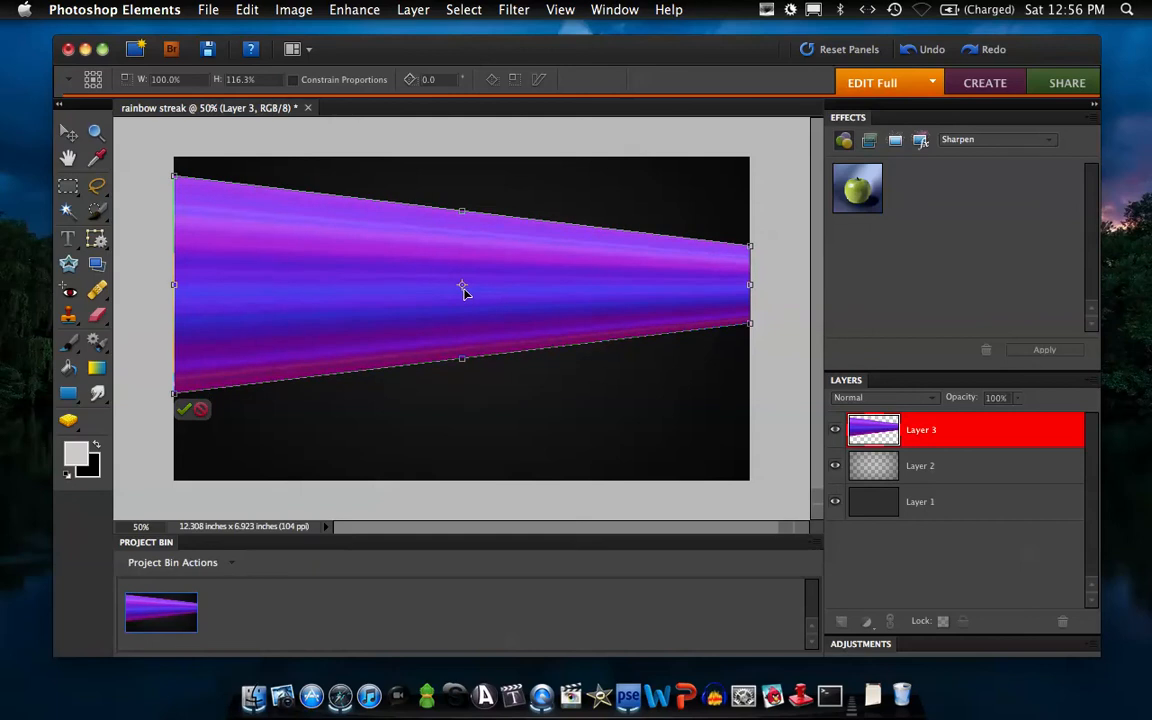
pyautogui.click(184, 403)
pyautogui.click(160, 409)
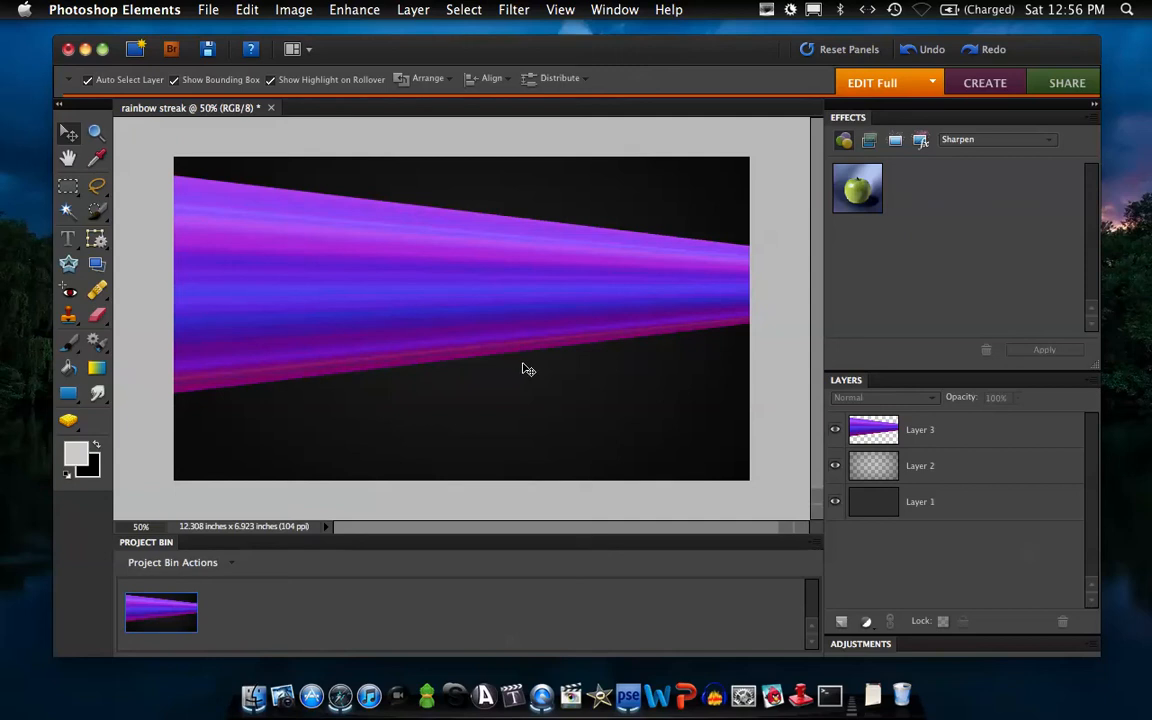
# Duplicate Layer 3 with the default copy name
pyautogui.click(903, 430)
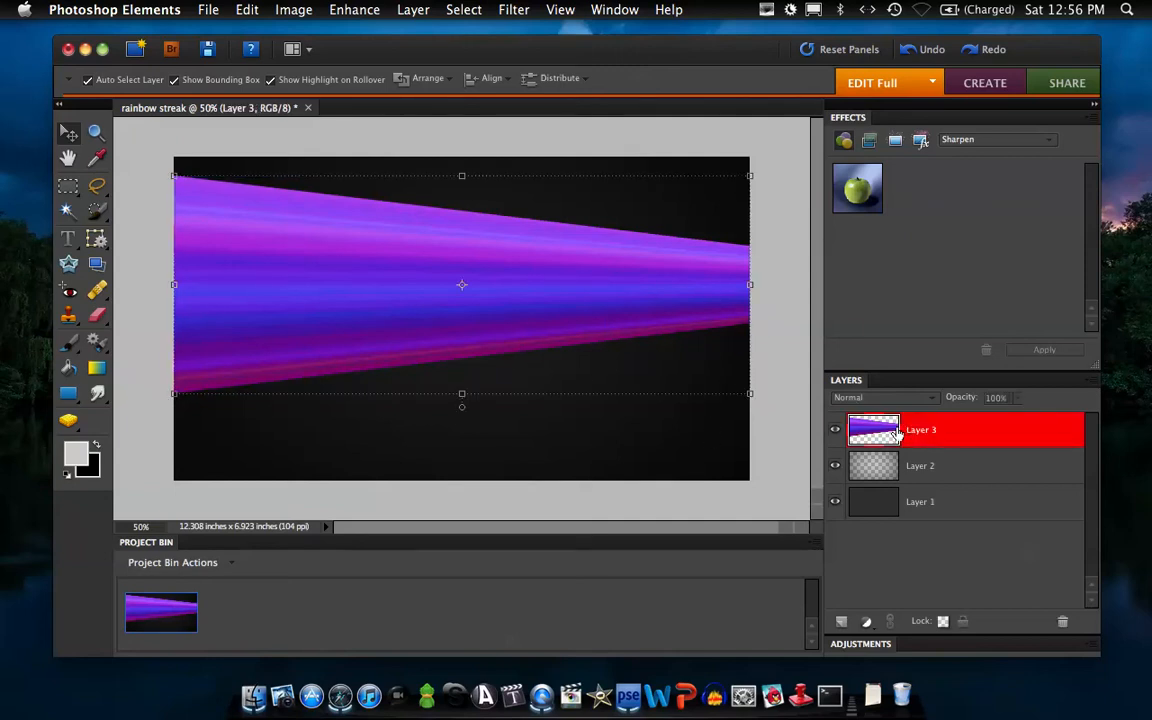
pyautogui.rightClick(929, 431)
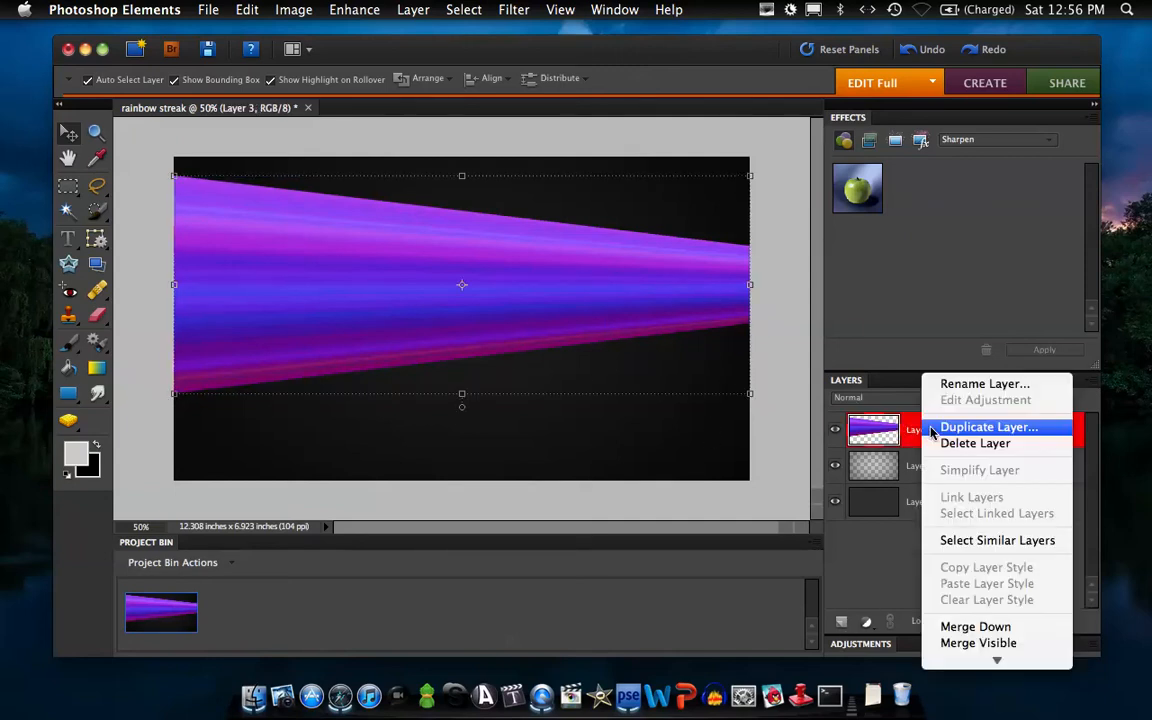
pyautogui.click(944, 428)
pyautogui.press('Return')
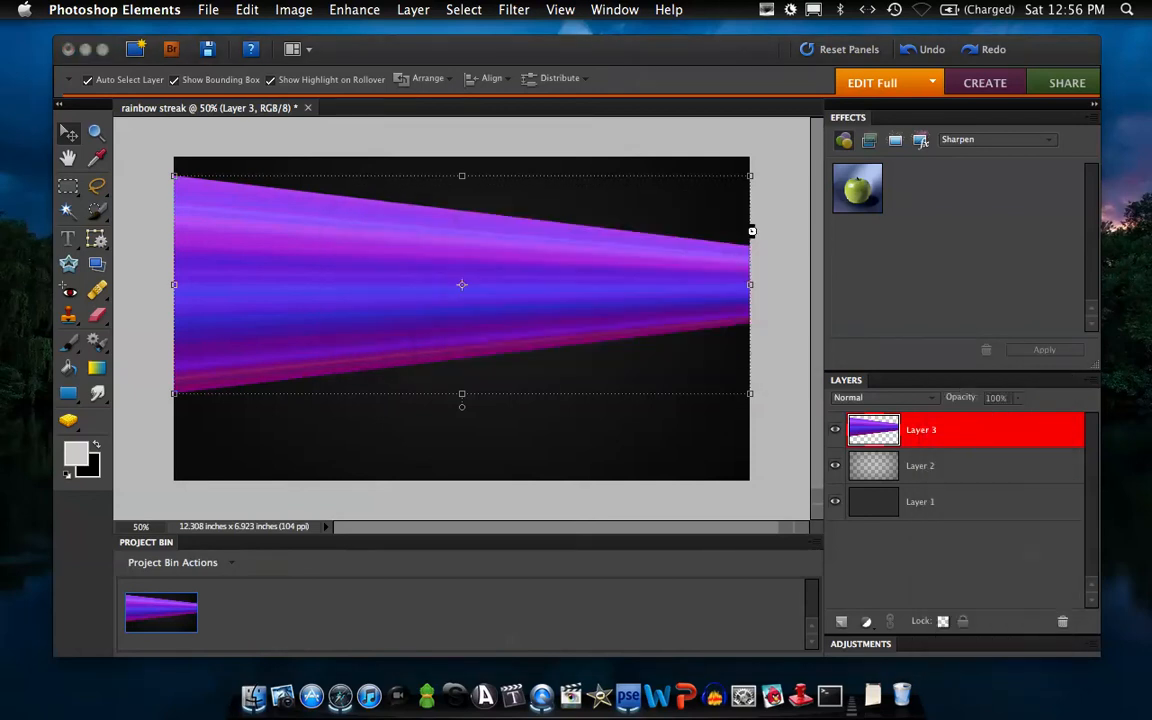
# Rotate the Layer 3 copy to about 179.9°, move it below the original band, and widen it to about 105.6% to cover the canvas width
pyautogui.moveTo(461, 406)
pyautogui.mouseDown()
pyautogui.moveTo(699, 478)
pyautogui.moveTo(476, 163)
pyautogui.moveTo(462, 165)
pyautogui.mouseUp()
pyautogui.moveTo(476, 237)
pyautogui.mouseDown()
pyautogui.moveTo(471, 437)
pyautogui.moveTo(500, 428)
pyautogui.moveTo(483, 406)
pyautogui.moveTo(484, 367)
pyautogui.mouseUp()
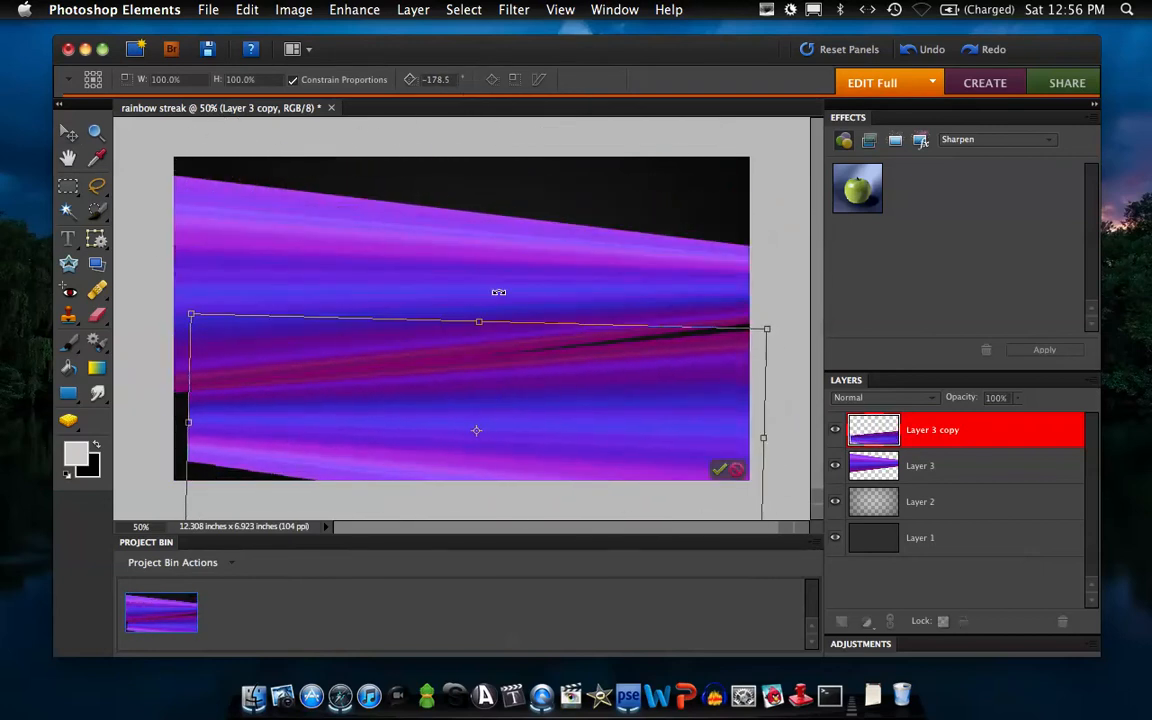
pyautogui.moveTo(498, 276); pyautogui.dragTo(501, 287)
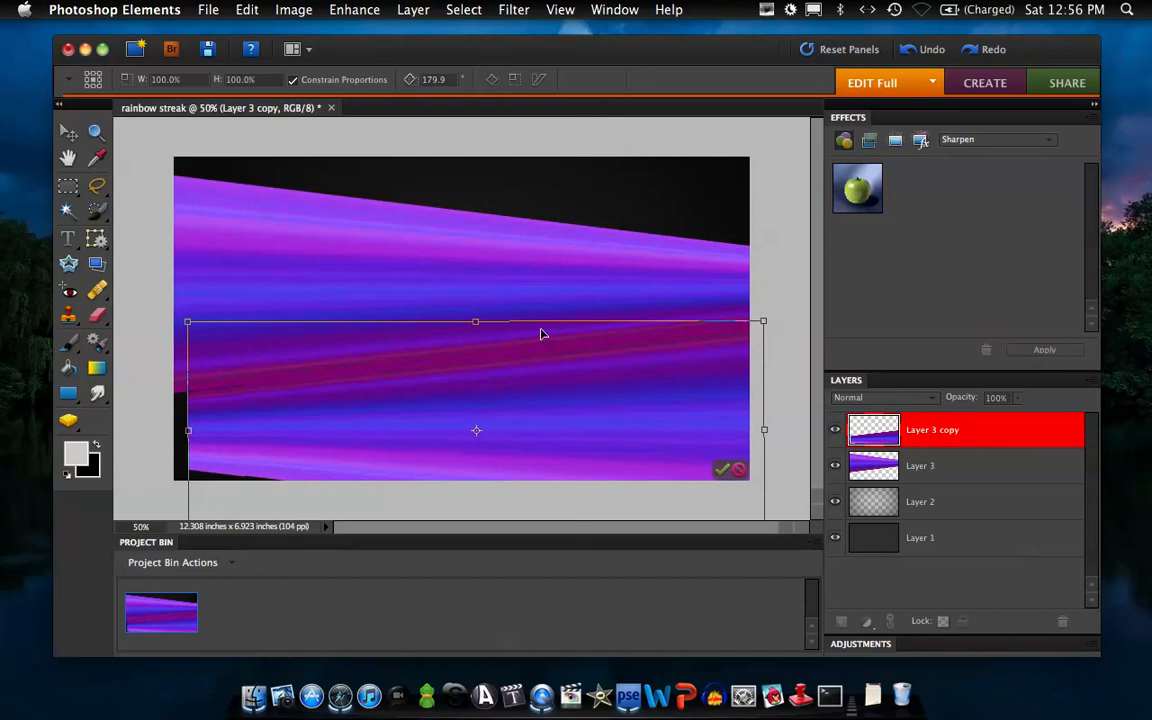
pyautogui.moveTo(189, 430); pyautogui.dragTo(155, 430)
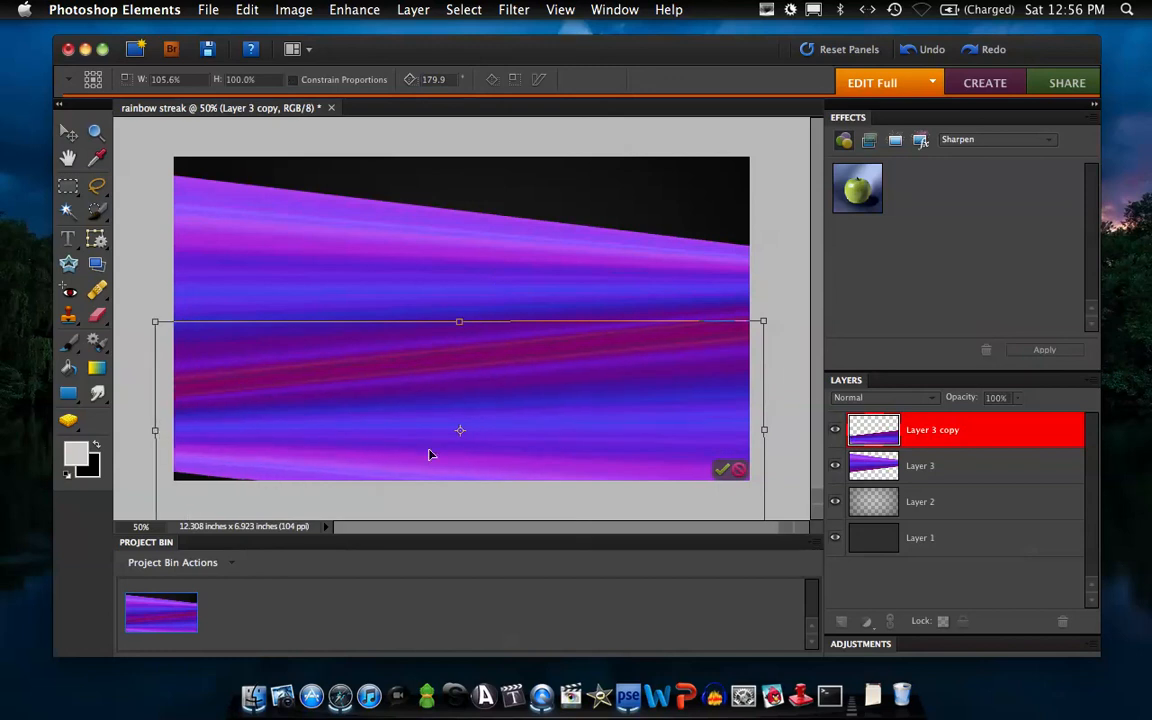
pyautogui.click(1013, 399)
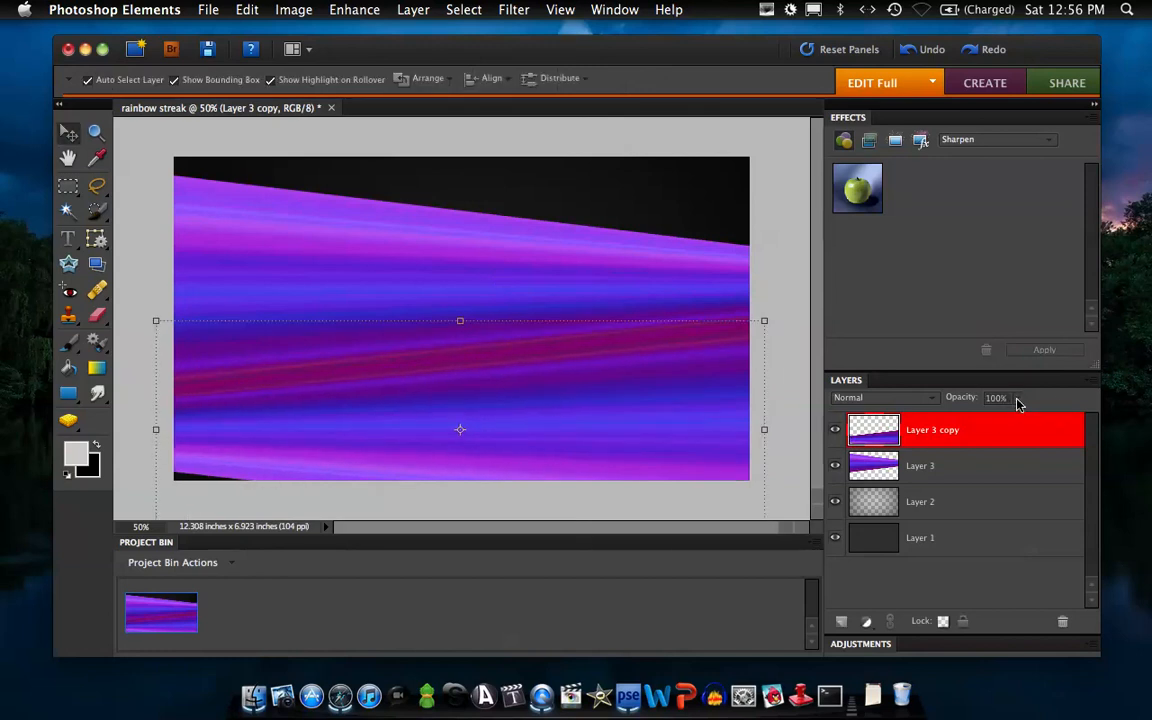
# Lower the opacity of the Layer 3 copy to 48% and move it slightly up against the original band
pyautogui.click(1015, 398)
pyautogui.moveTo(1012, 418); pyautogui.dragTo(967, 421)
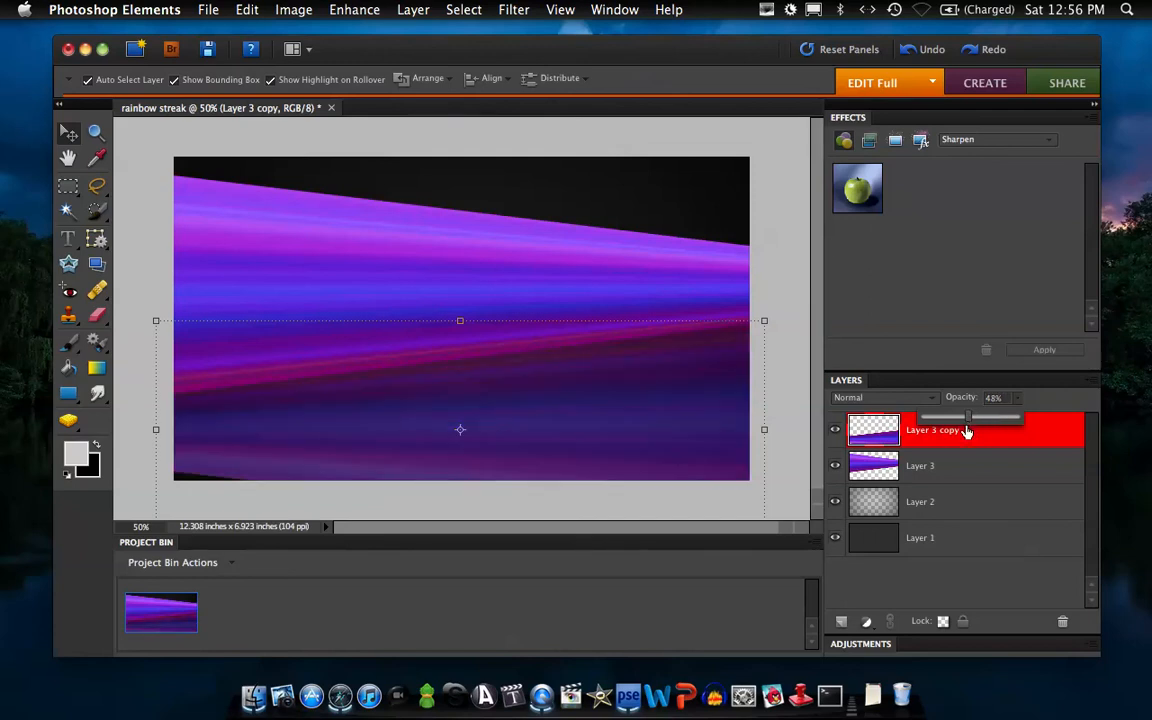
pyautogui.moveTo(548, 434); pyautogui.dragTo(502, 483)
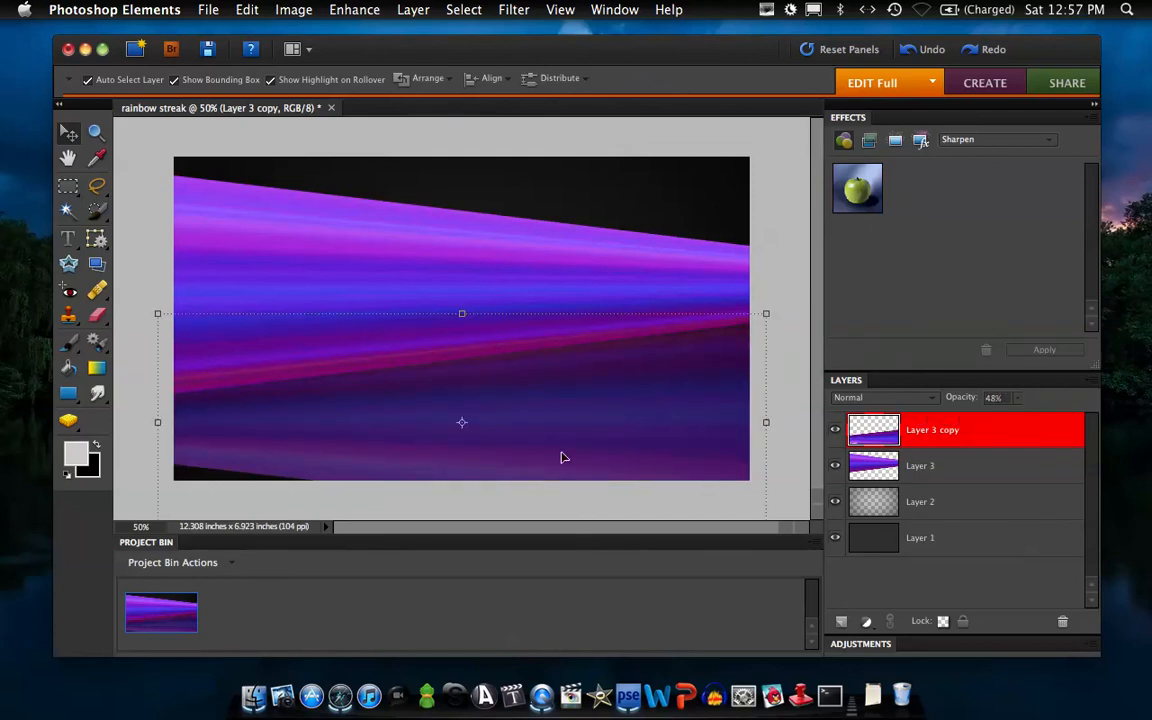
pyautogui.click(791, 389)
pyautogui.click(540, 424)
# Skew the Layer 3 copy slightly with a Perspective transform and widen it to about 107.4% so it covers the canvas's left edge again
pyautogui.click(766, 423)
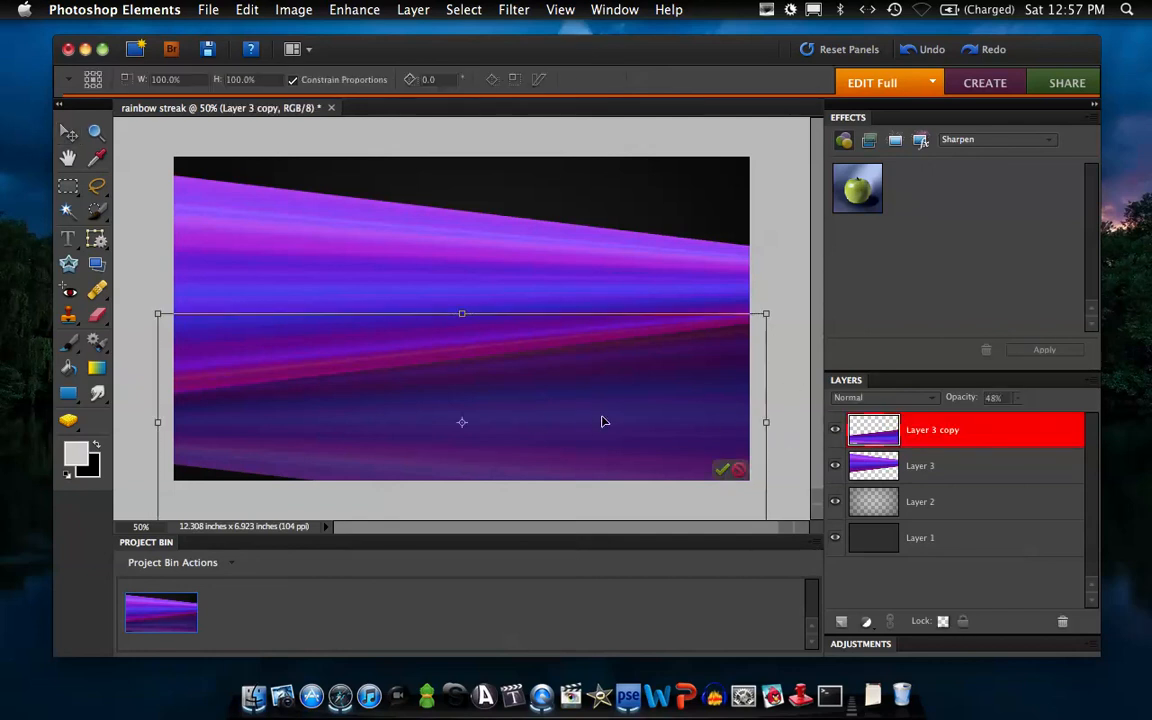
pyautogui.rightClick(547, 405)
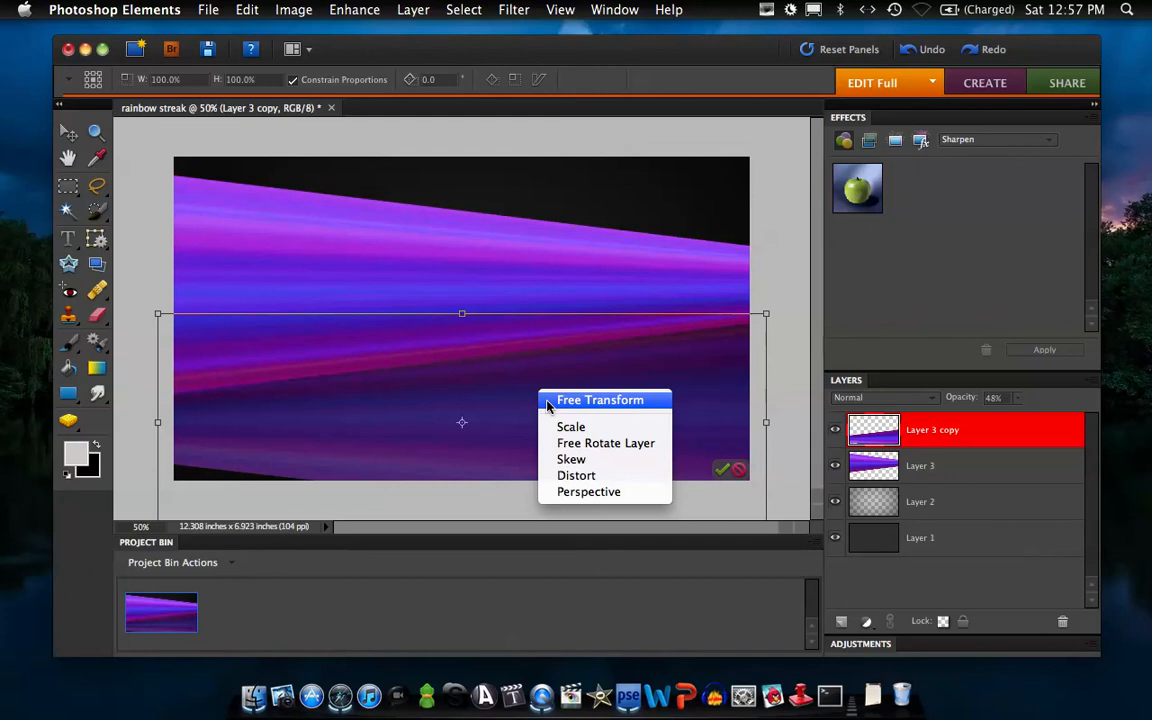
pyautogui.click(596, 494)
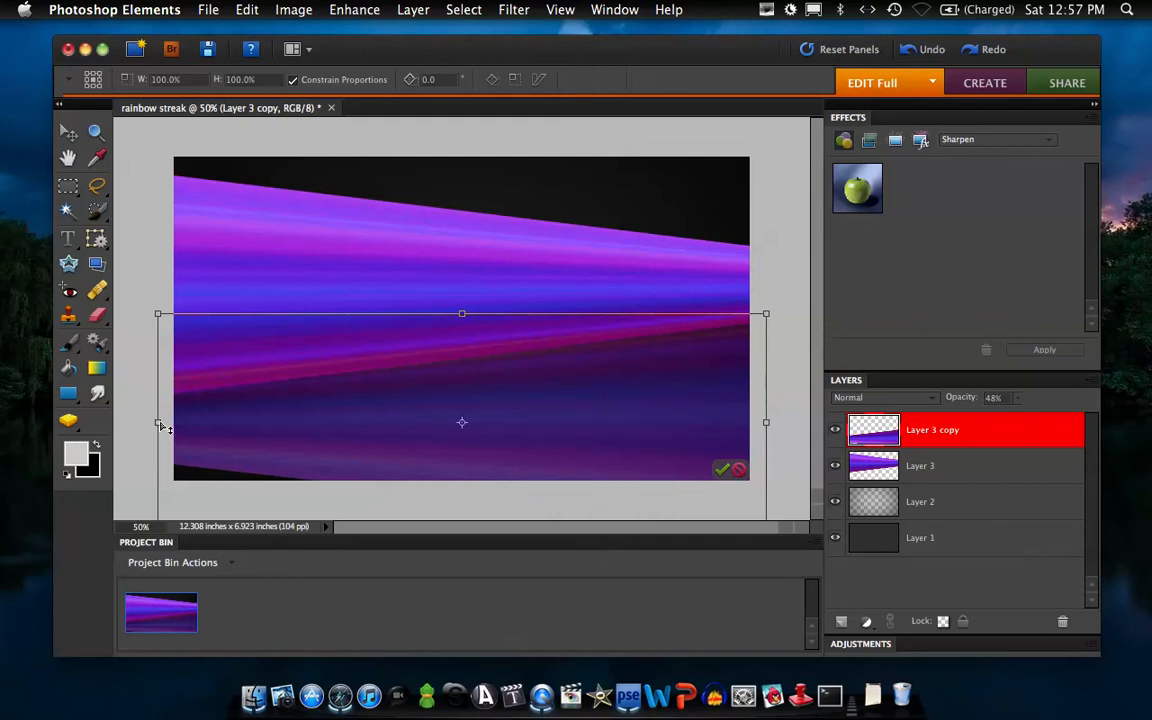
pyautogui.moveTo(160, 426); pyautogui.dragTo(128, 436)
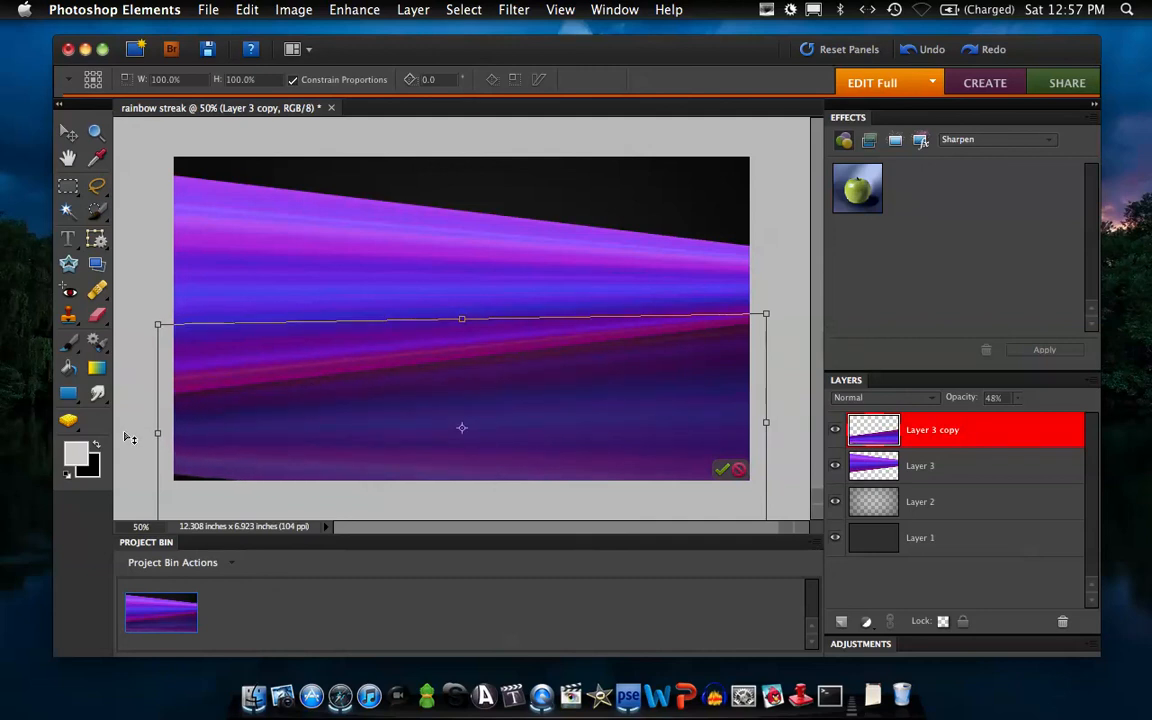
pyautogui.moveTo(466, 327); pyautogui.dragTo(538, 344)
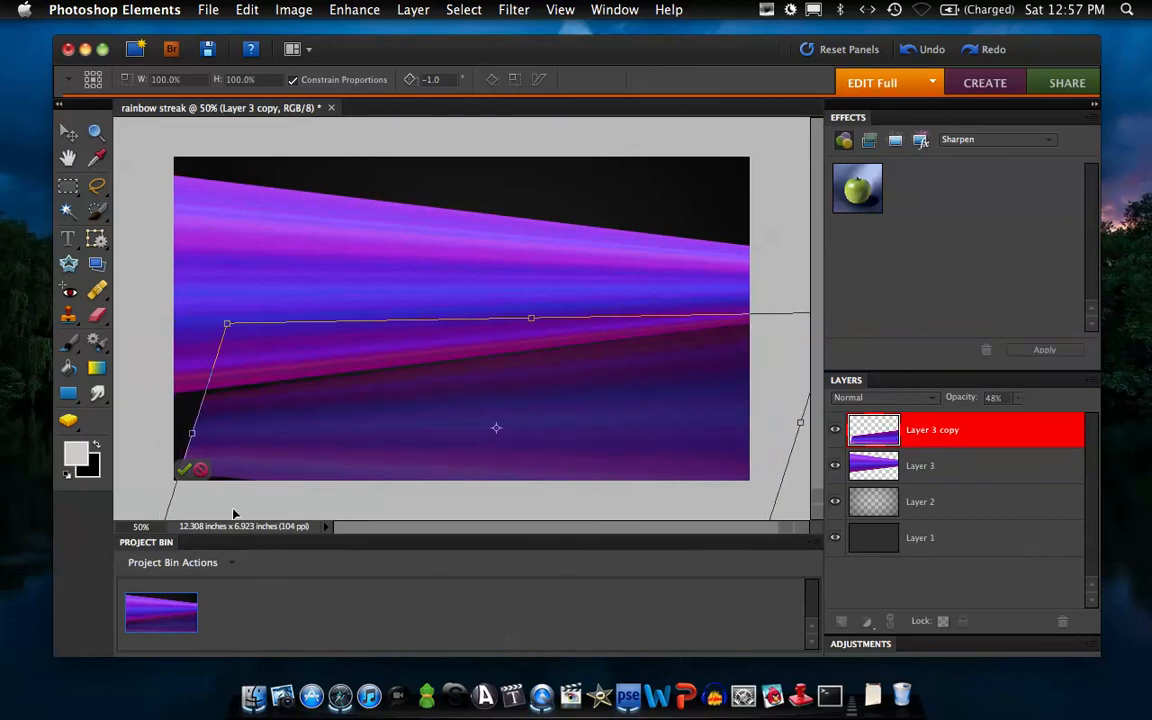
pyautogui.moveTo(195, 441); pyautogui.dragTo(159, 419)
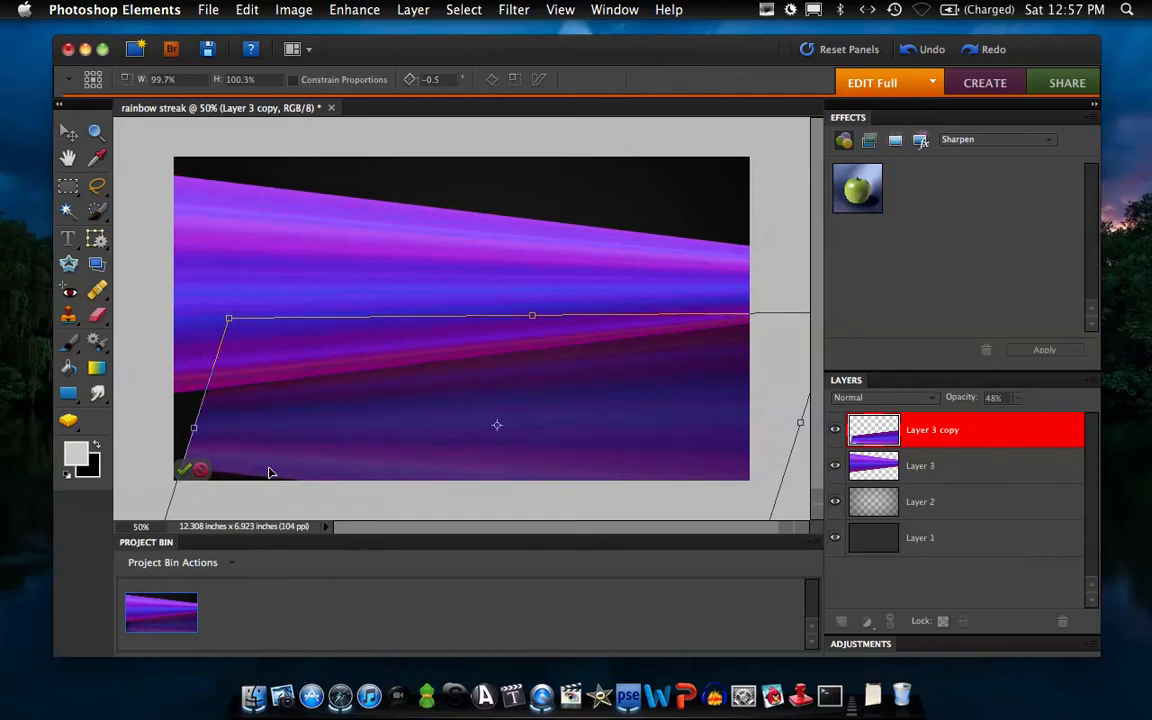
pyautogui.click(186, 470)
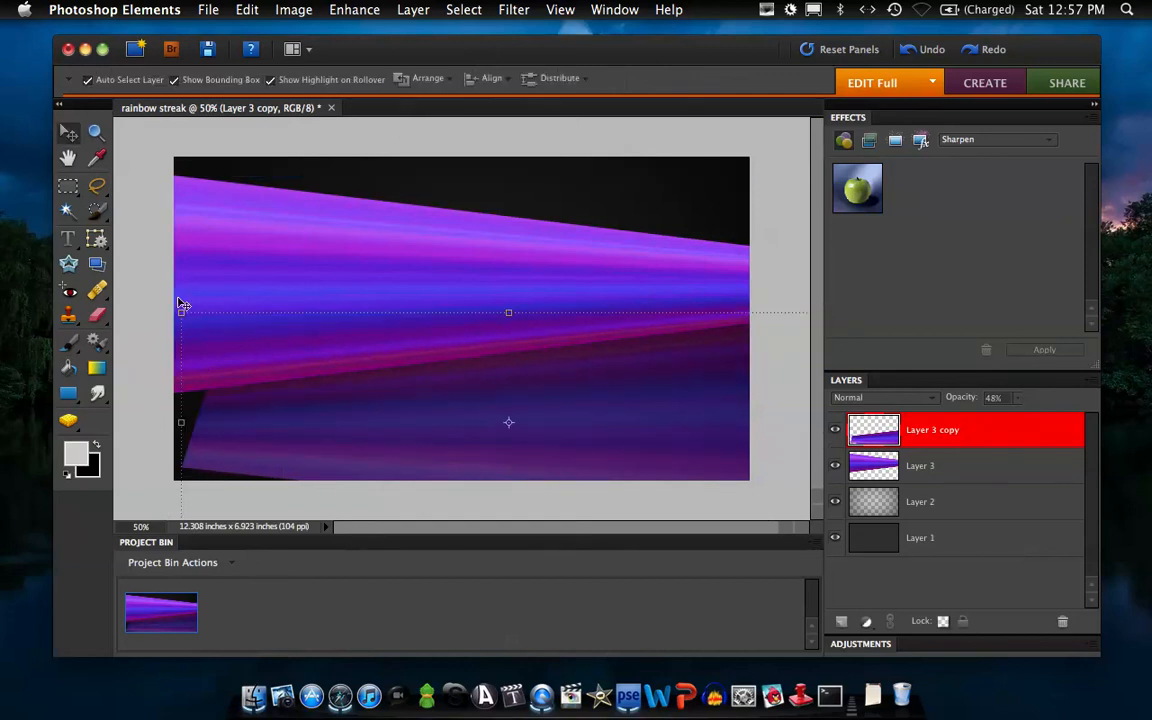
pyautogui.moveTo(183, 419); pyautogui.dragTo(131, 422)
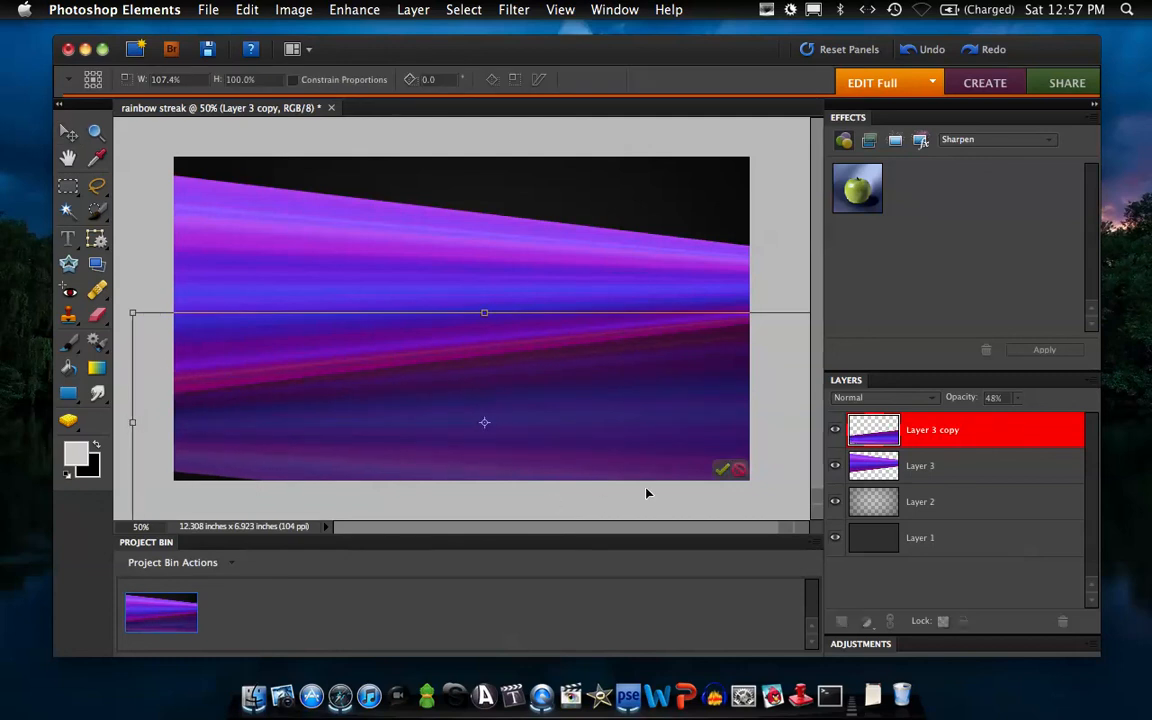
pyautogui.click(721, 469)
# Soften the Layer 3 copy reflection with a low-radius Gaussian Blur
pyautogui.click(513, 9)
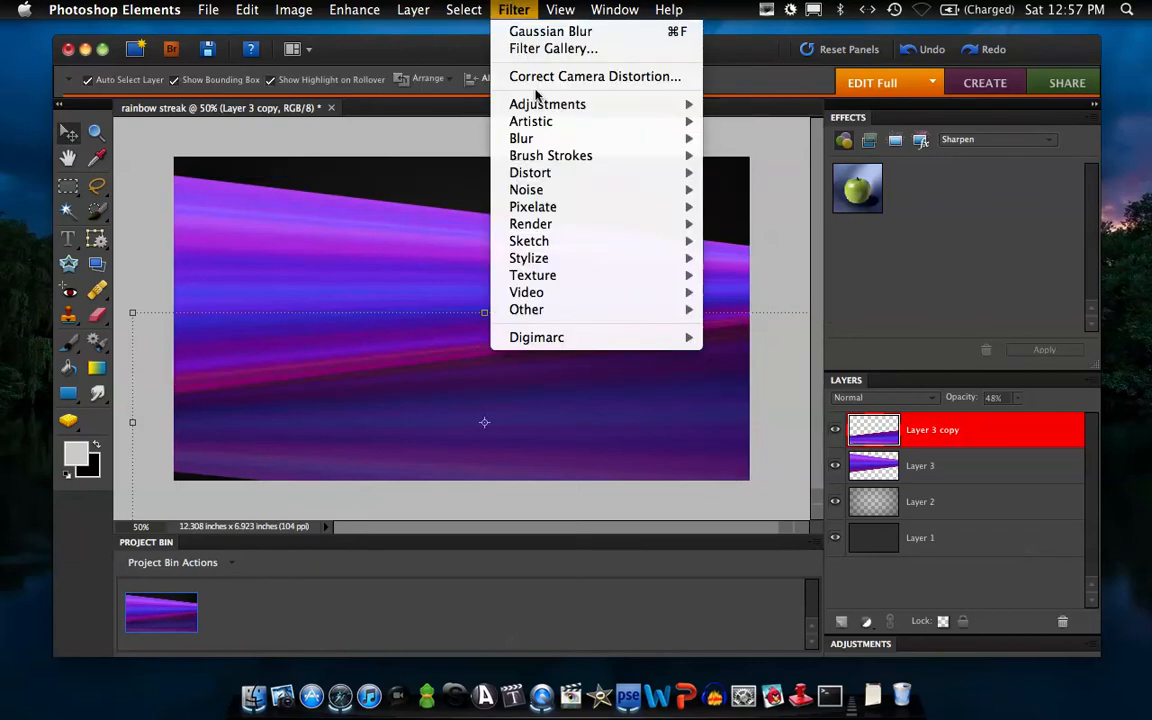
pyautogui.moveTo(614, 142)
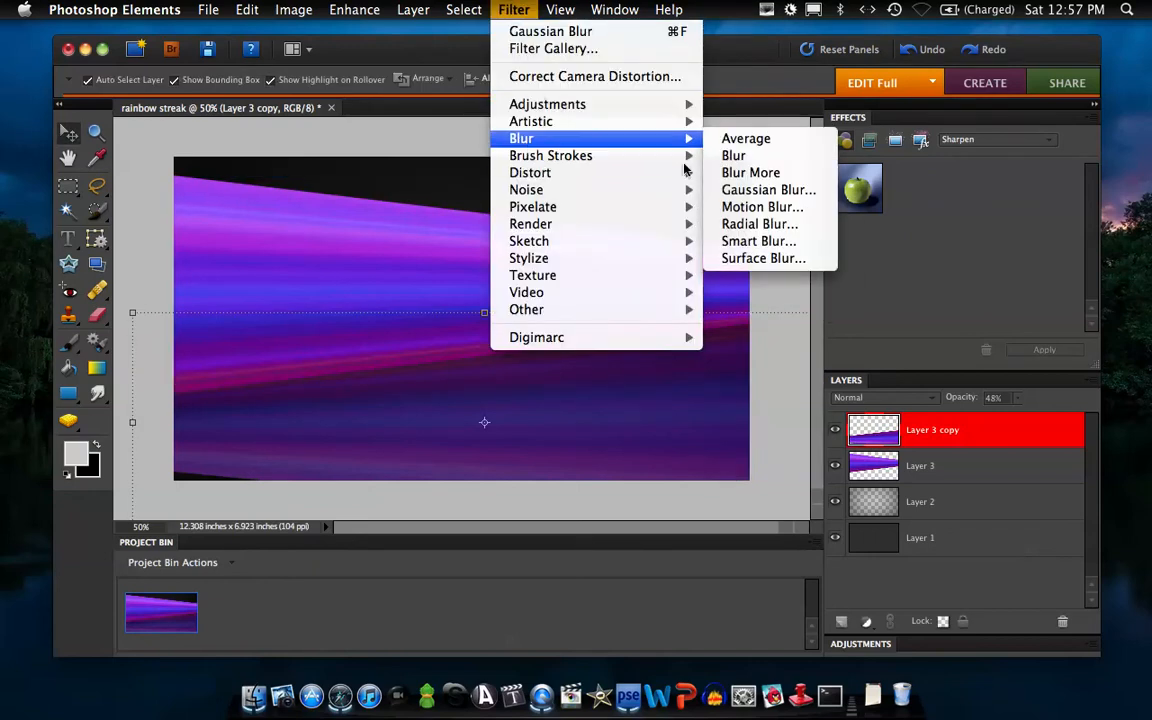
pyautogui.click(783, 190)
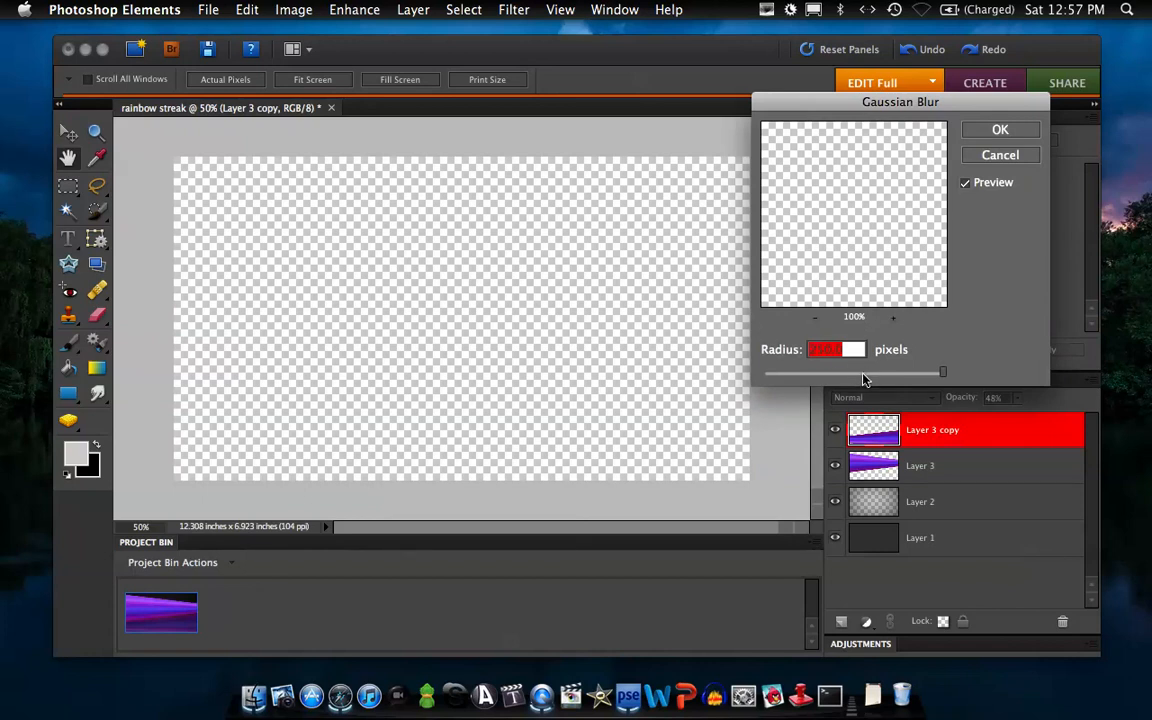
pyautogui.moveTo(942, 372); pyautogui.dragTo(825, 375)
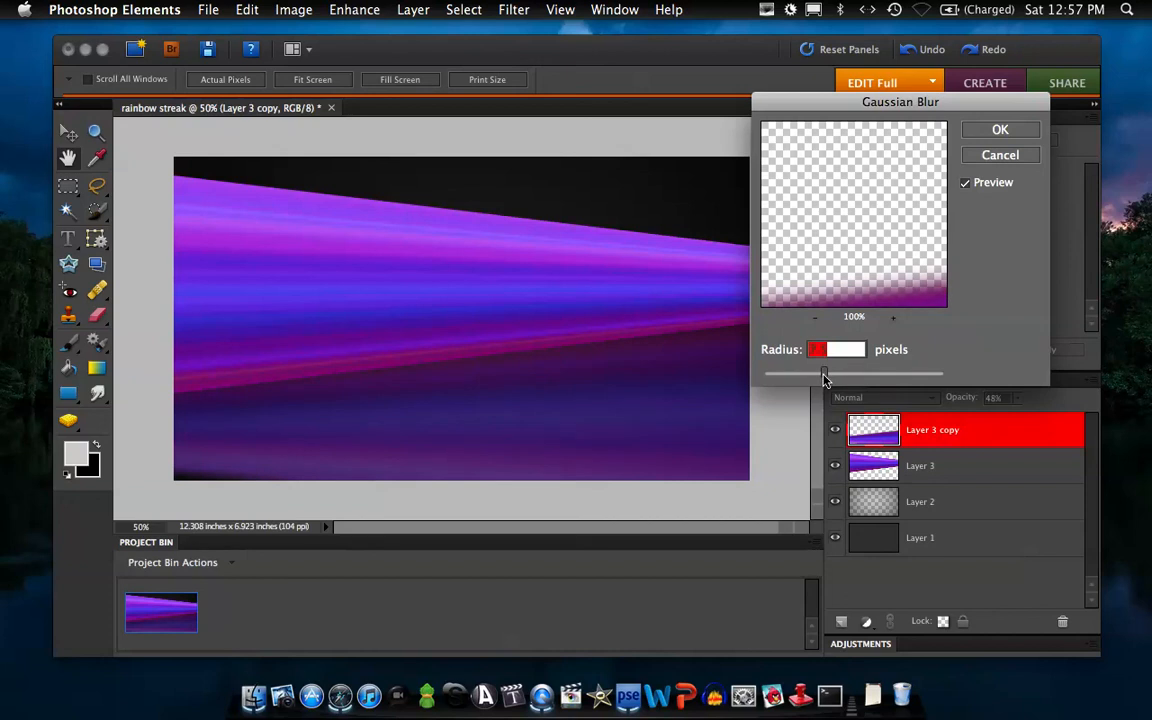
pyautogui.click(995, 130)
pyautogui.press('v')
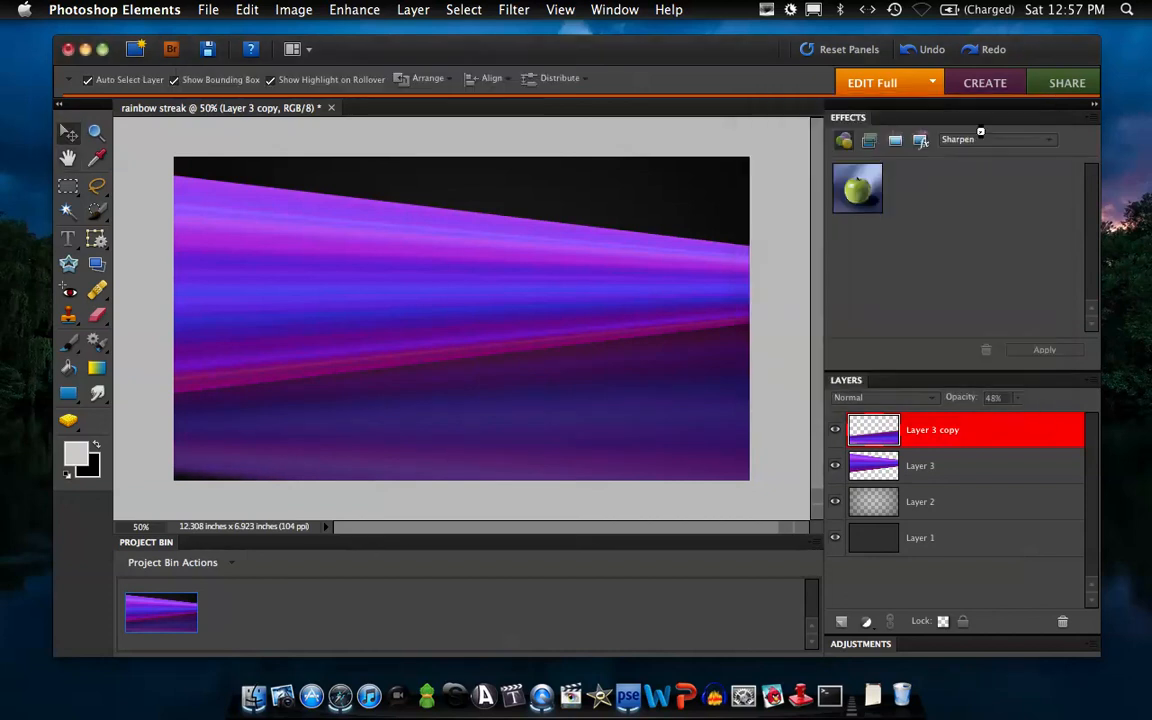
# Add a new layer above the Layer 3 copy and set the Brush tool's foreground color to pale yellow, f1eea8
pyautogui.click(843, 622)
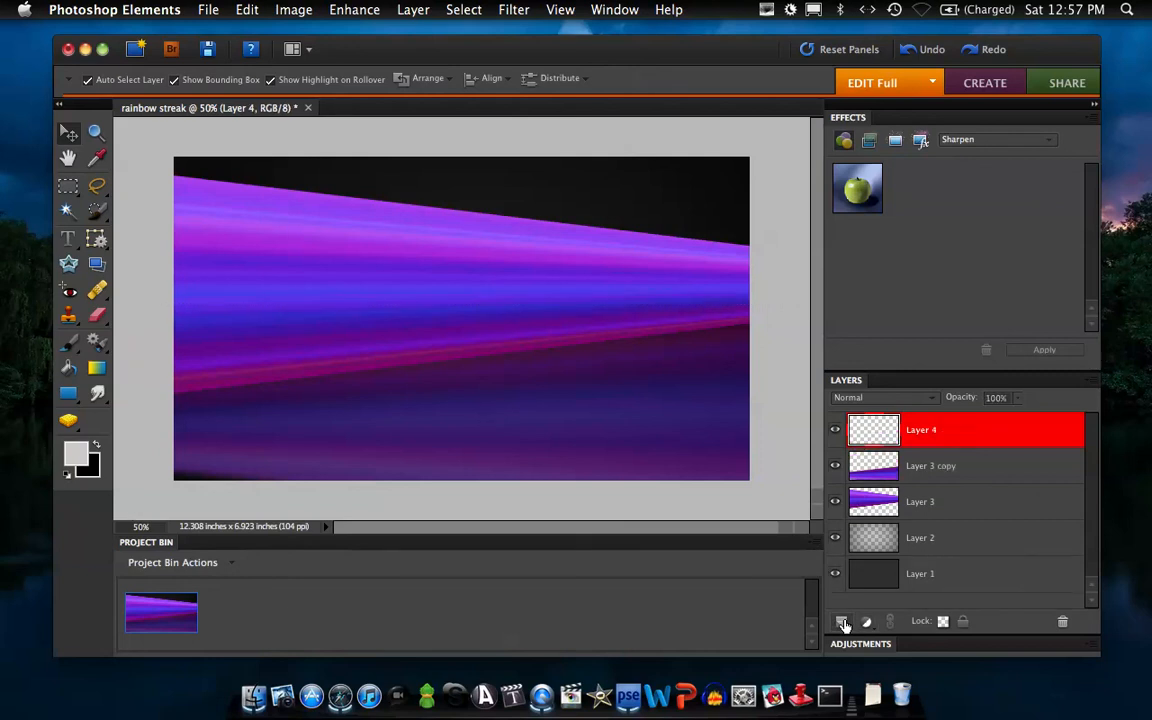
pyautogui.click(70, 346)
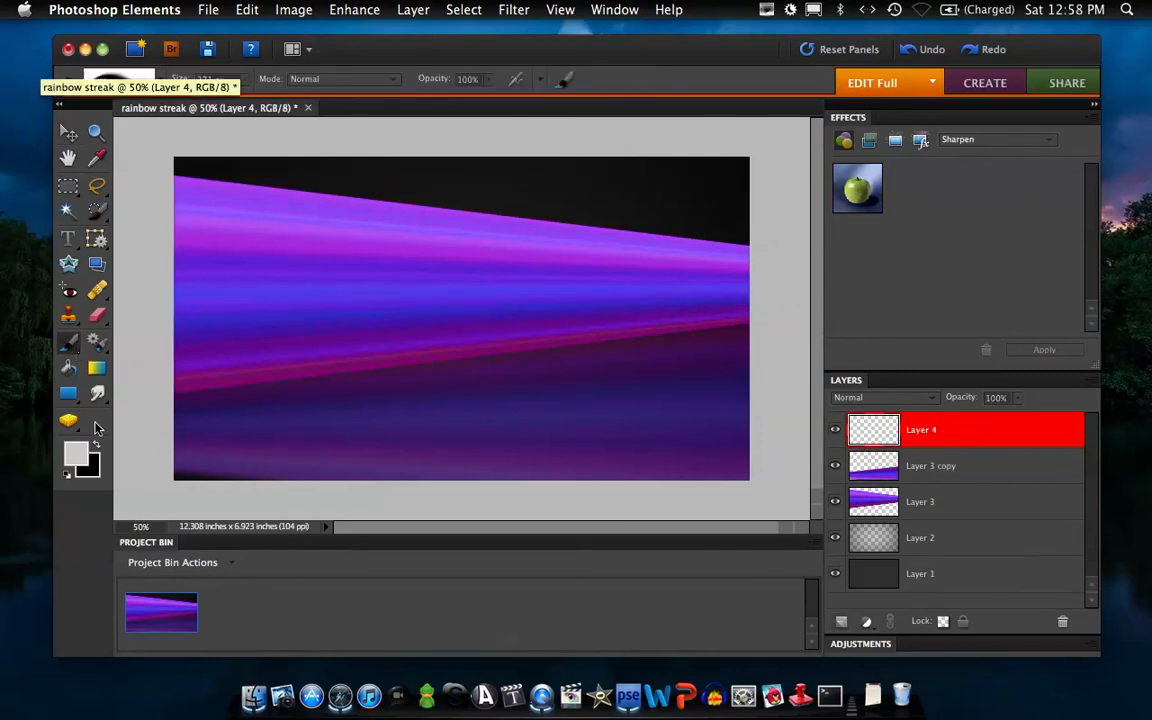
pyautogui.click(80, 458)
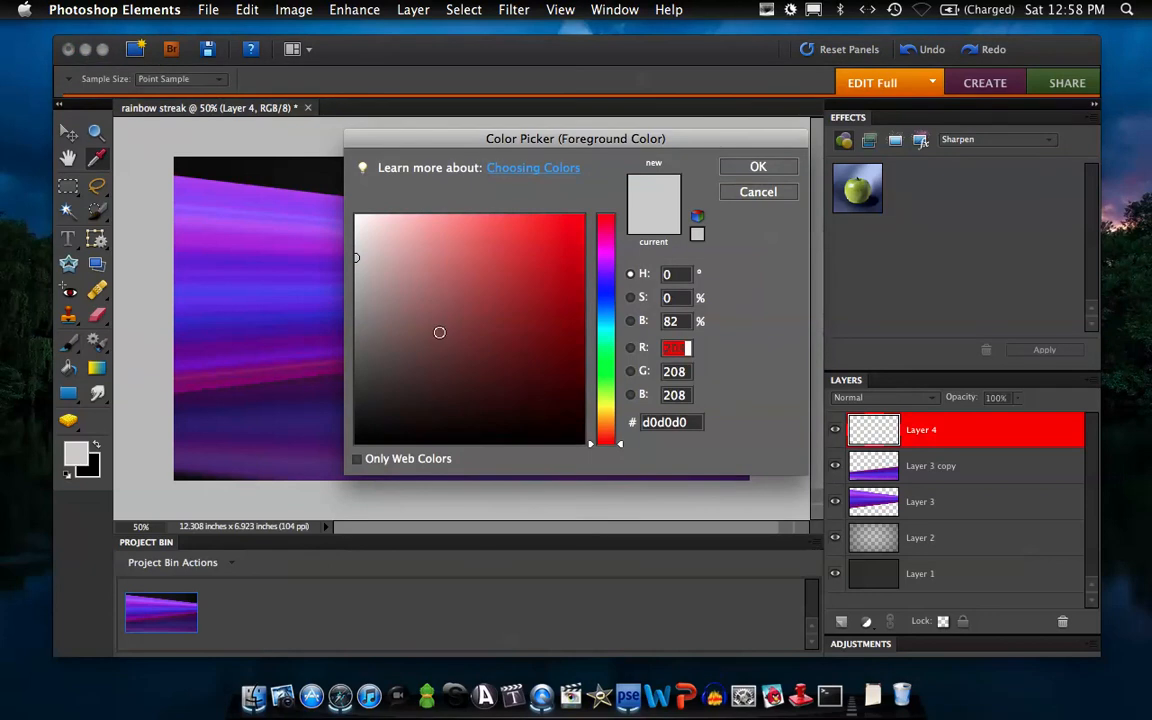
pyautogui.click(607, 413)
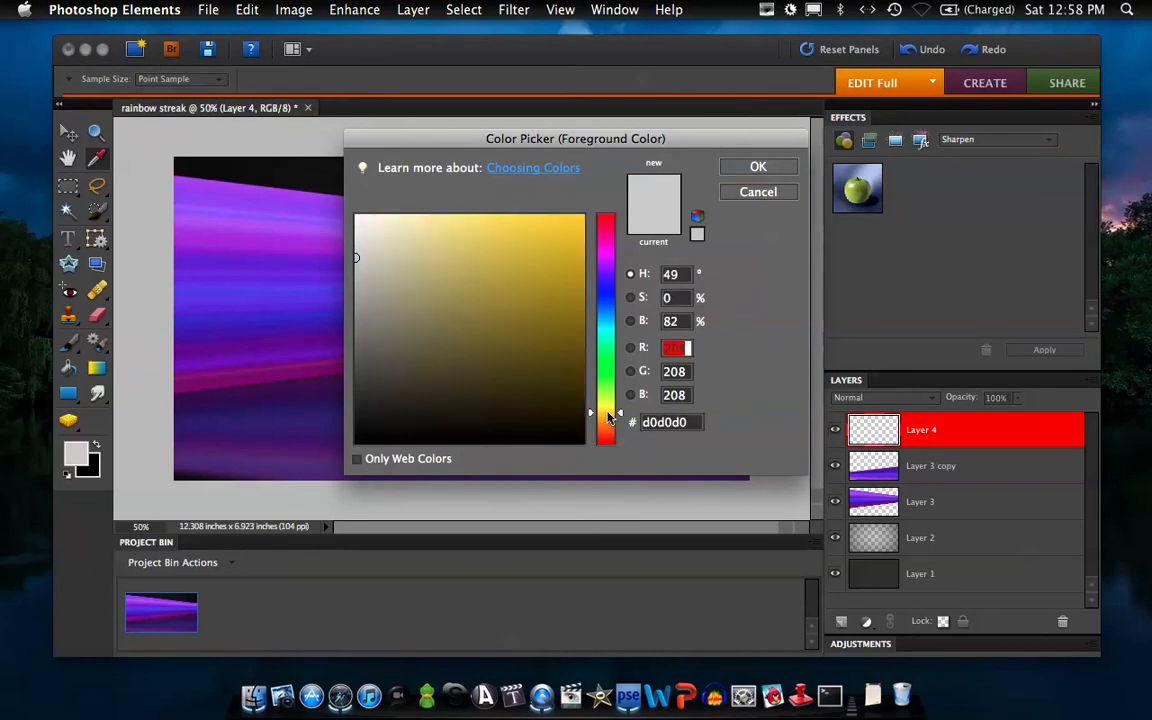
pyautogui.moveTo(607, 413); pyautogui.dragTo(609, 407)
pyautogui.moveTo(389, 244); pyautogui.dragTo(424, 227)
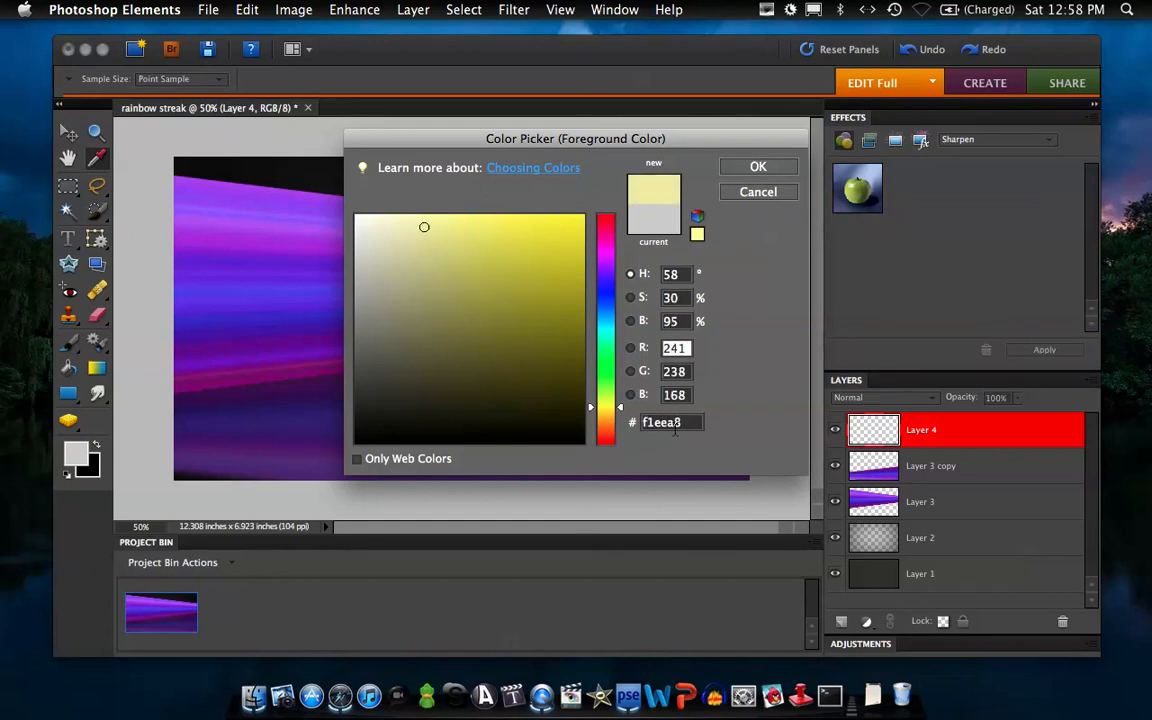
pyautogui.moveTo(684, 428); pyautogui.dragTo(657, 423)
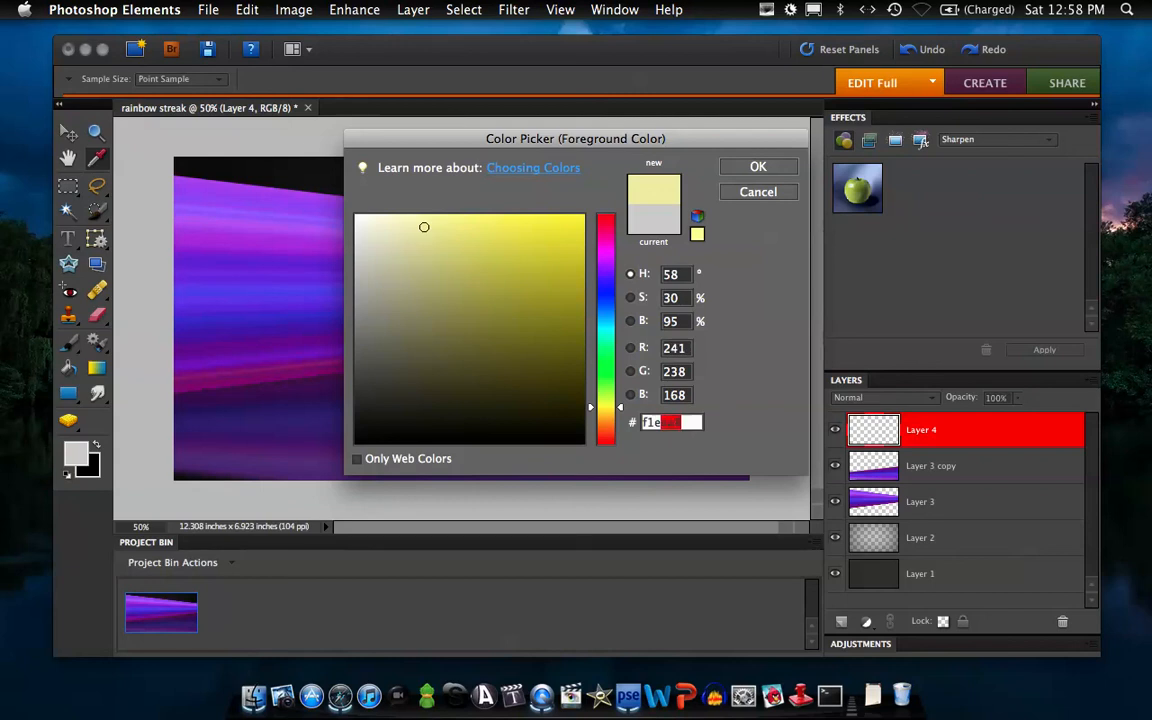
pyautogui.click(772, 169)
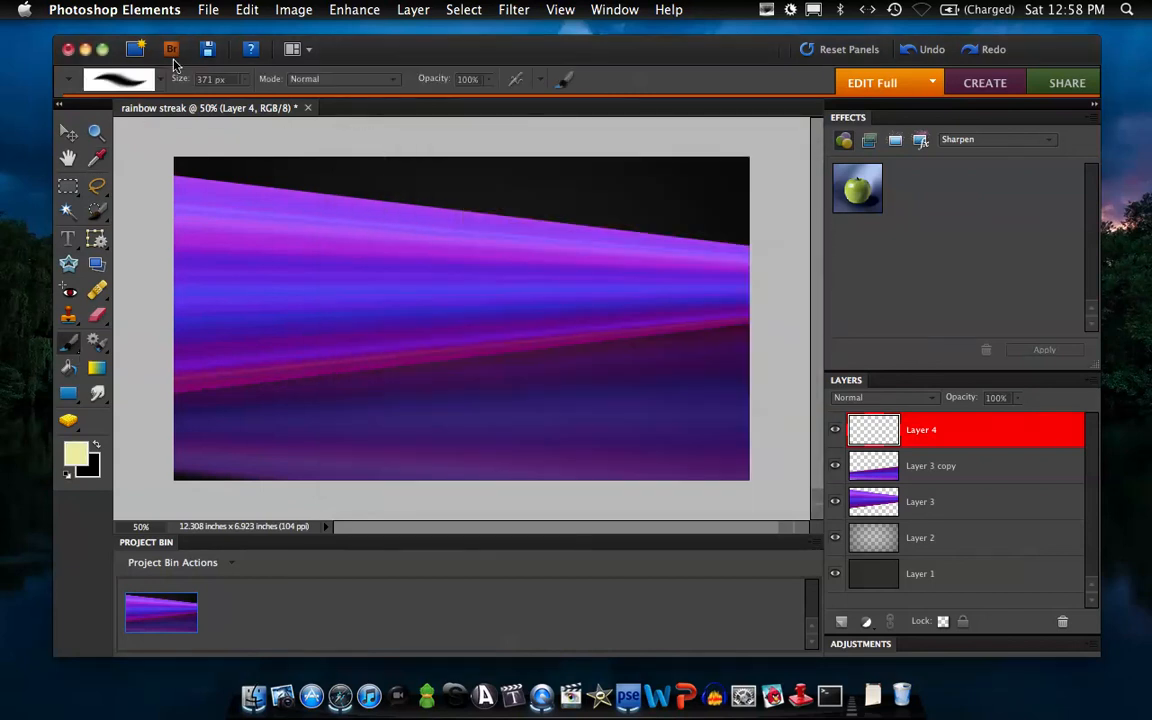
# Choose the soft round 17 px default brush at a size of 35 px, and undo a test stroke made with it
pyautogui.click(148, 78)
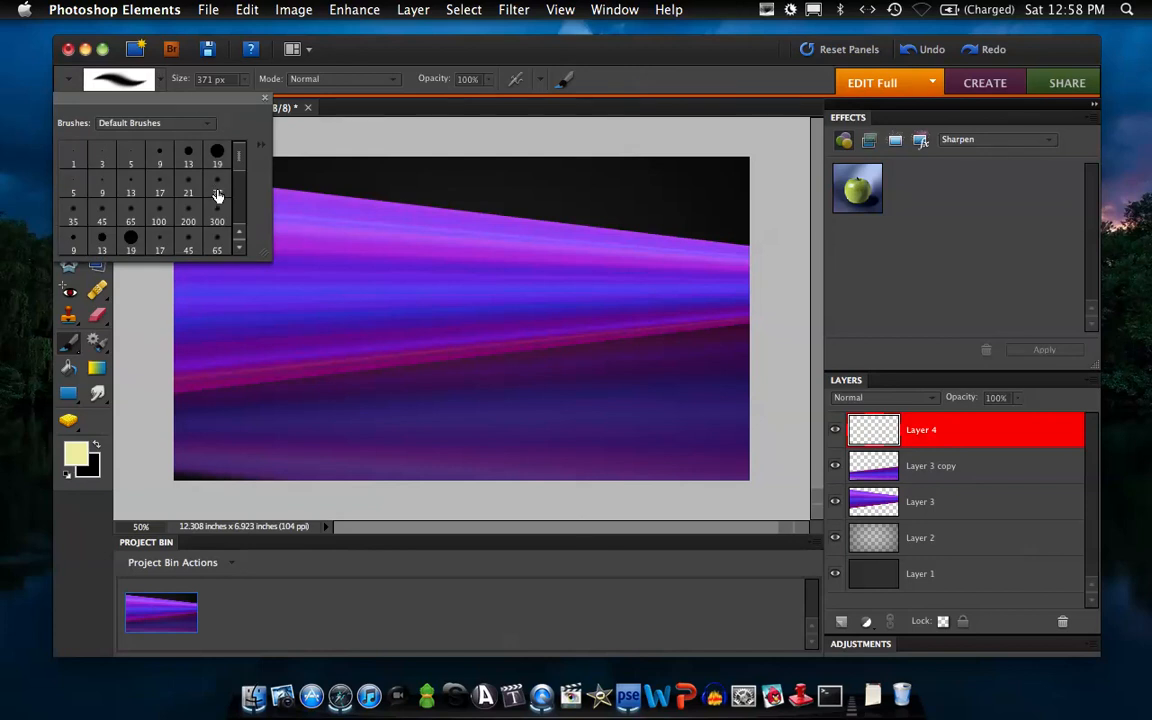
pyautogui.doubleClick(166, 190)
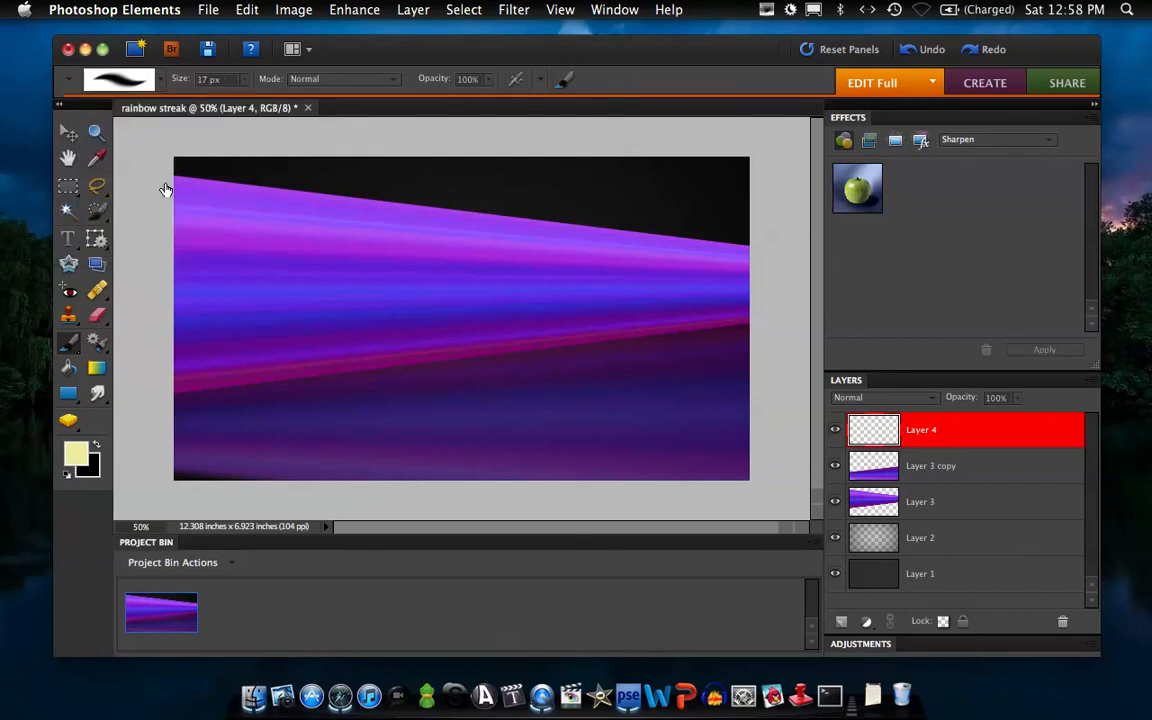
pyautogui.click(241, 80)
pyautogui.moveTo(232, 98); pyautogui.dragTo(259, 104)
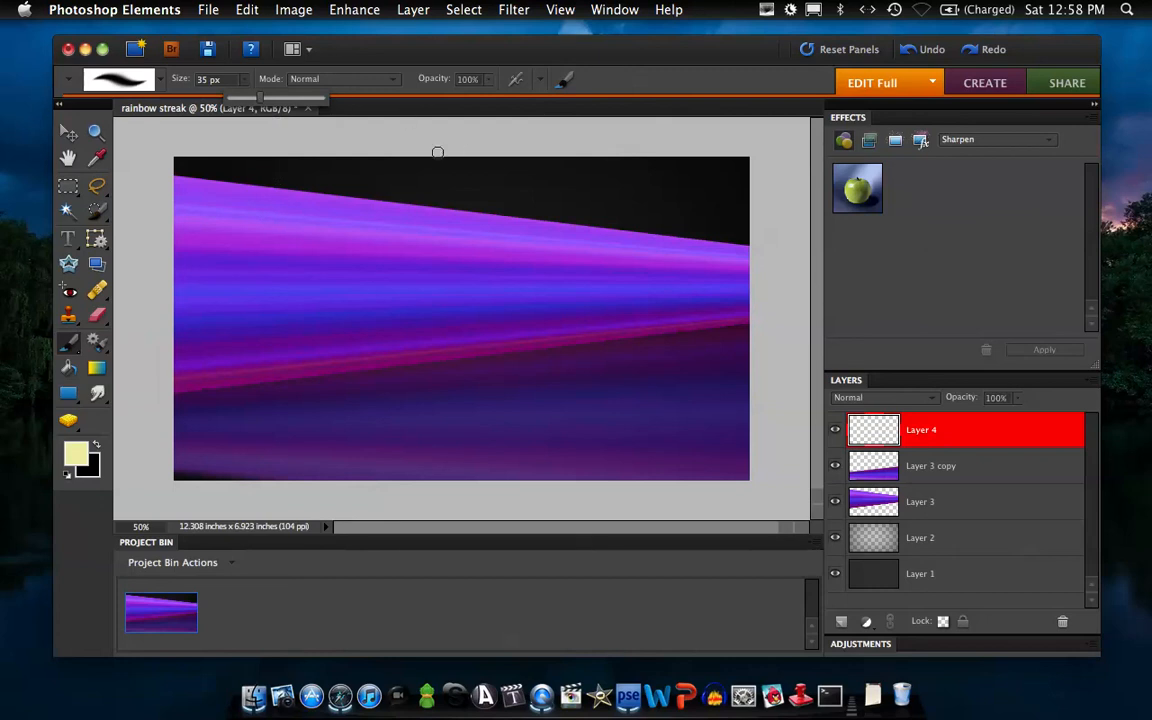
pyautogui.moveTo(193, 397); pyautogui.dragTo(297, 218)
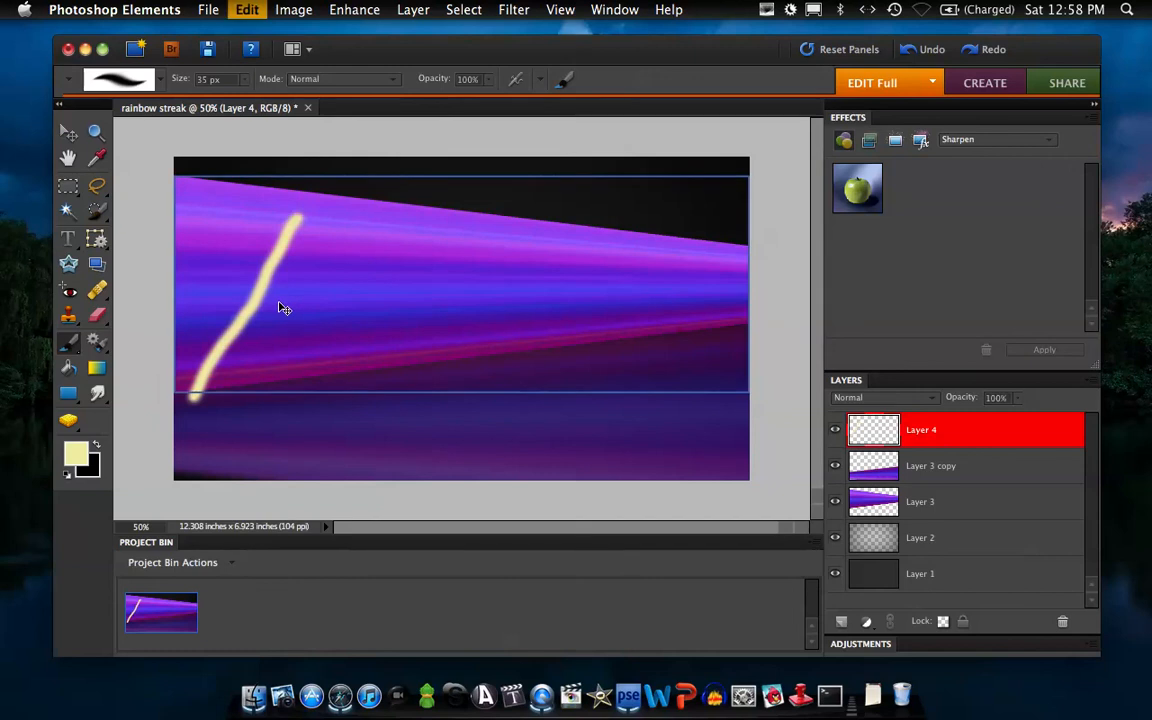
pyautogui.press('super+z')
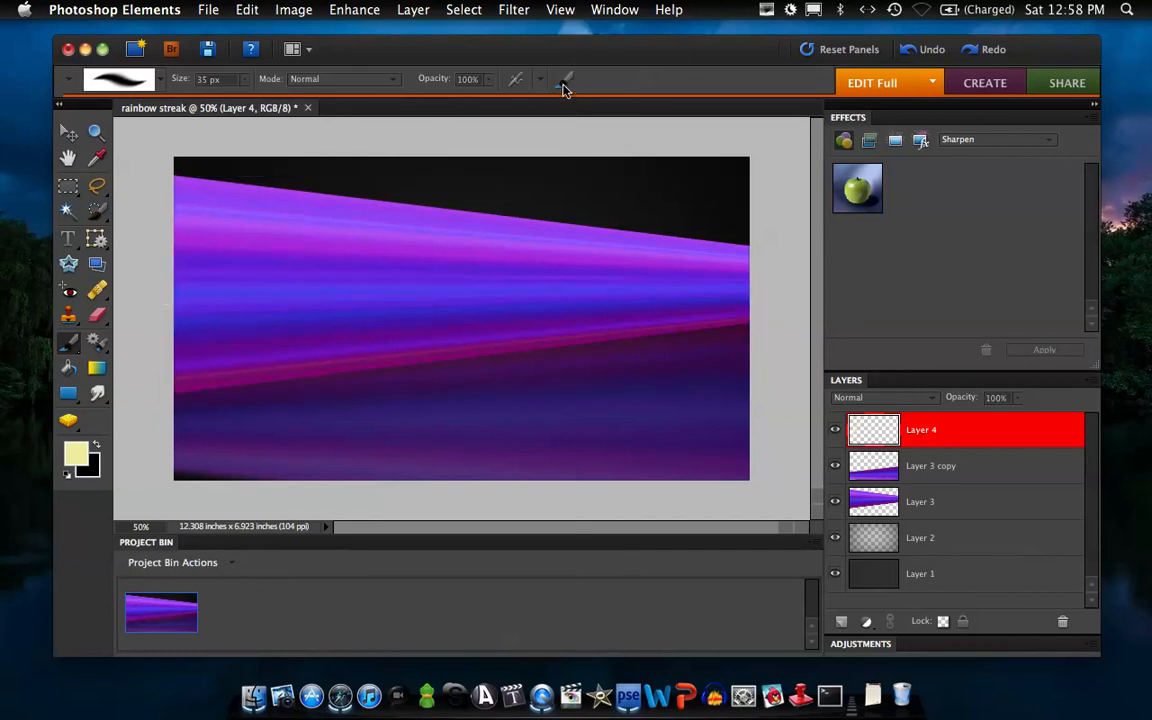
# Set the brush's fade to 81 and hue jitter to 51%, and increase its scatter and spacing for a scattered dot effect
pyautogui.click(562, 88)
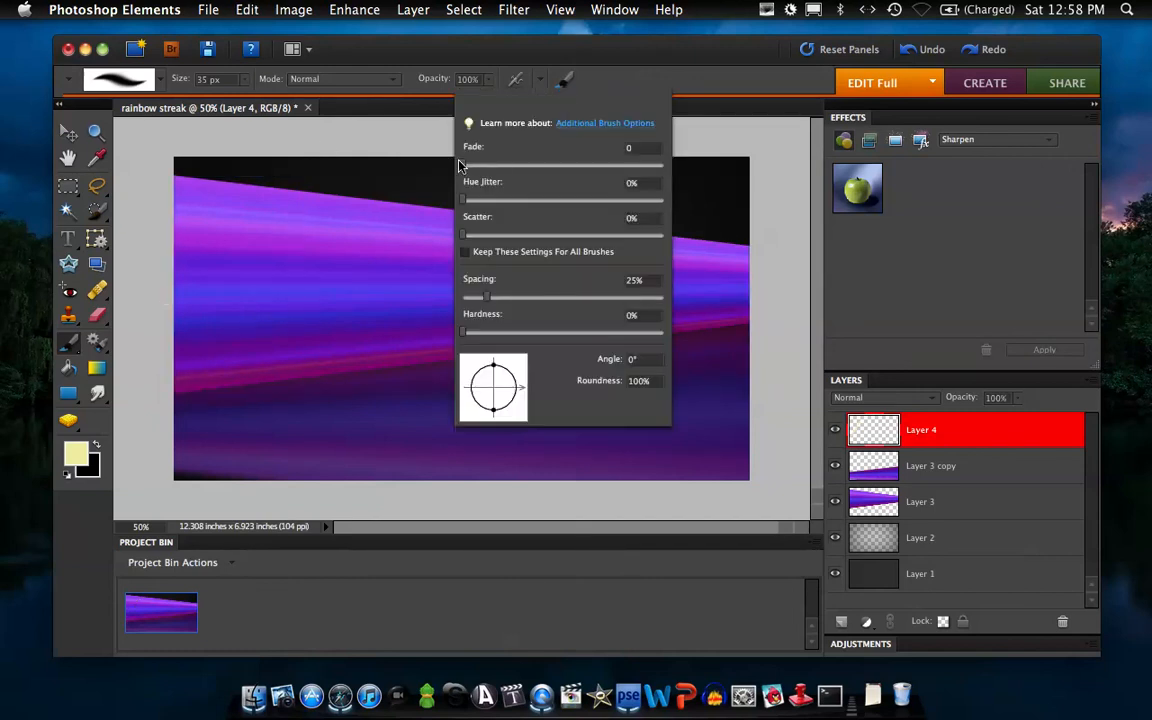
pyautogui.moveTo(463, 168); pyautogui.dragTo(521, 171)
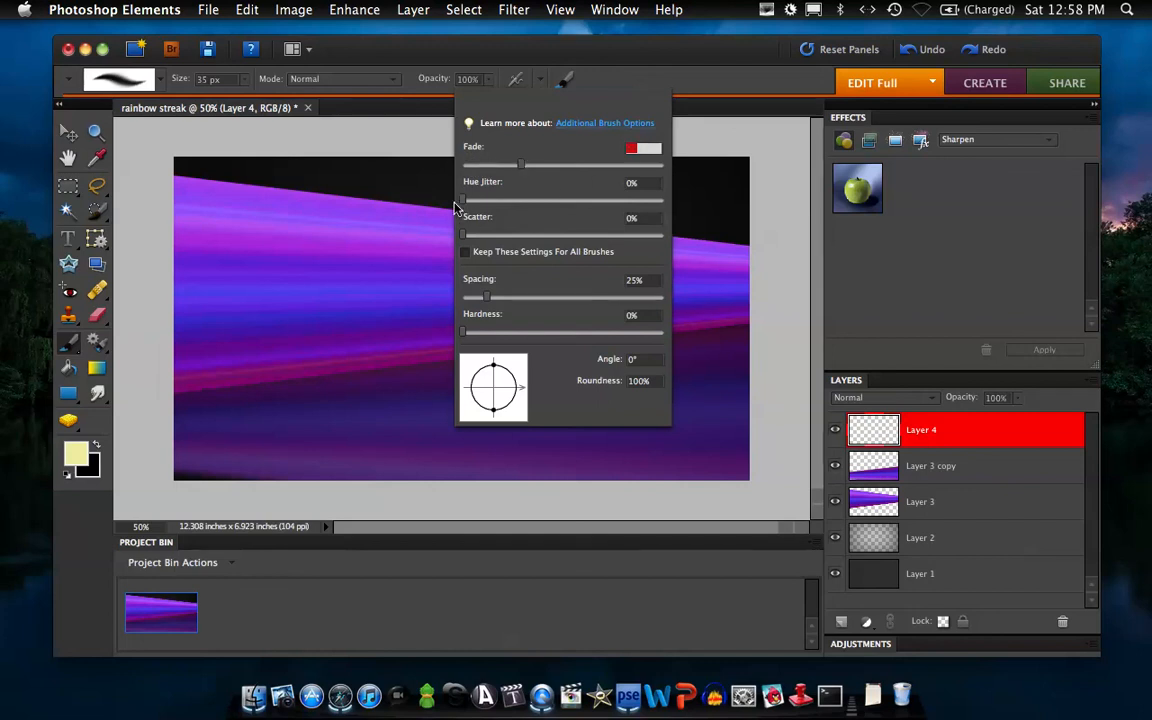
pyautogui.moveTo(463, 203); pyautogui.dragTo(549, 203)
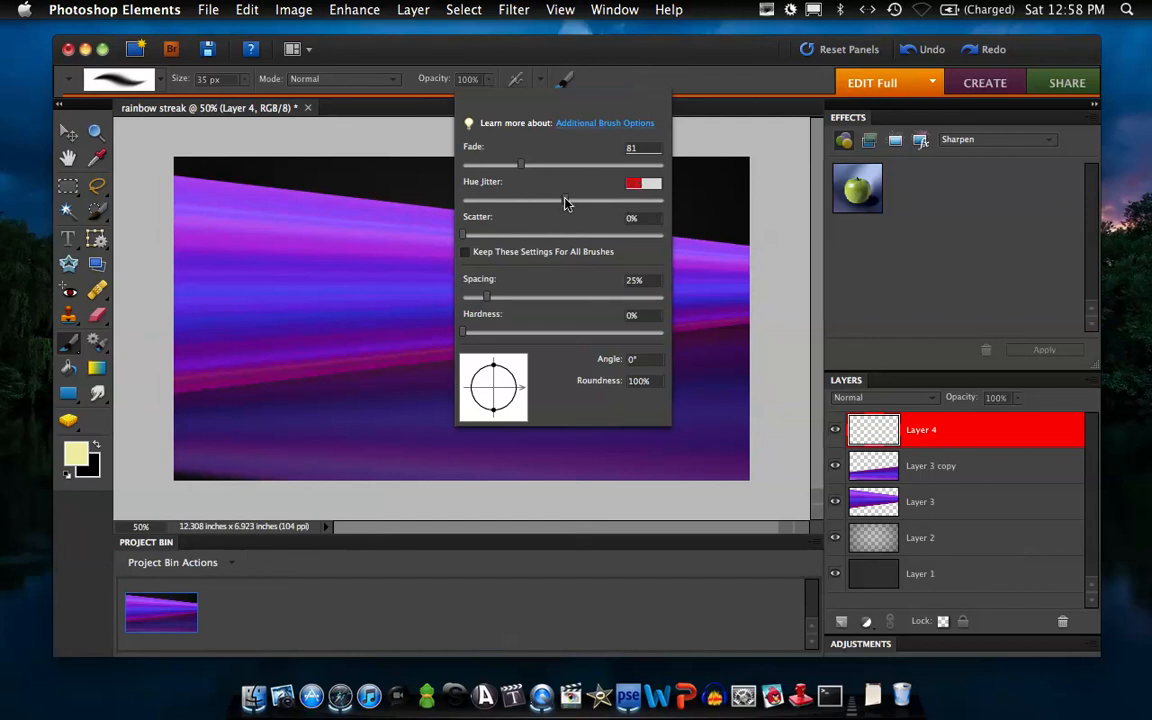
pyautogui.moveTo(467, 236); pyautogui.dragTo(535, 240)
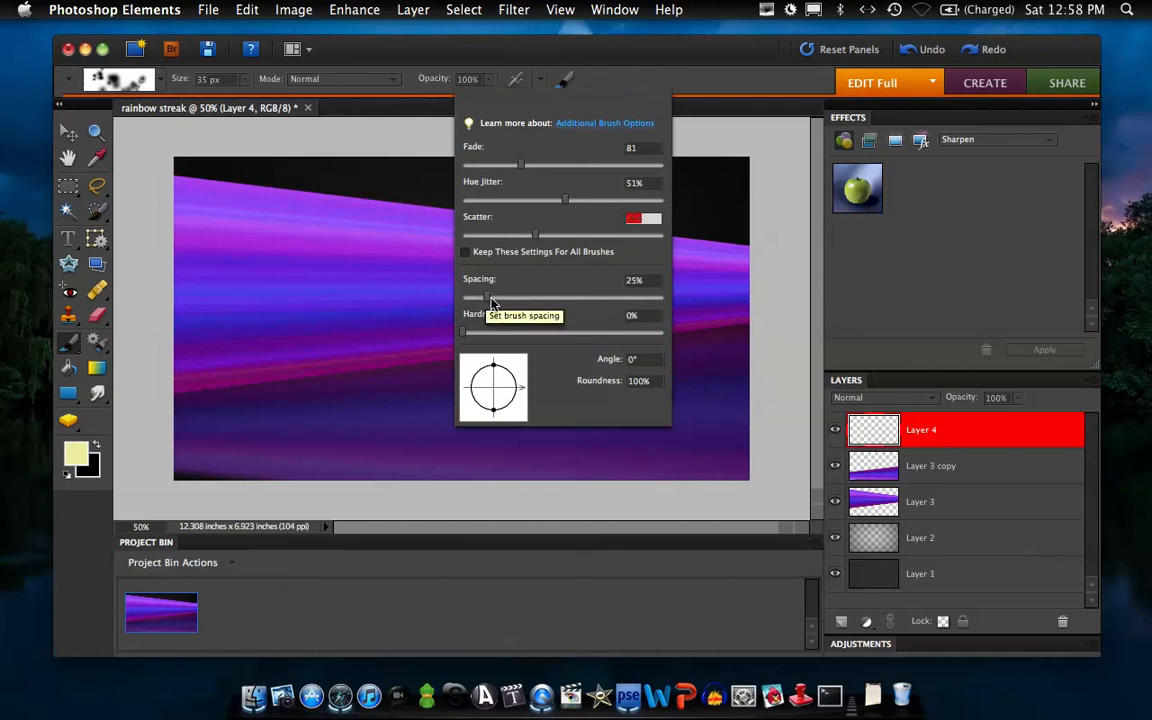
pyautogui.moveTo(489, 300); pyautogui.dragTo(543, 305)
pyautogui.click(795, 236)
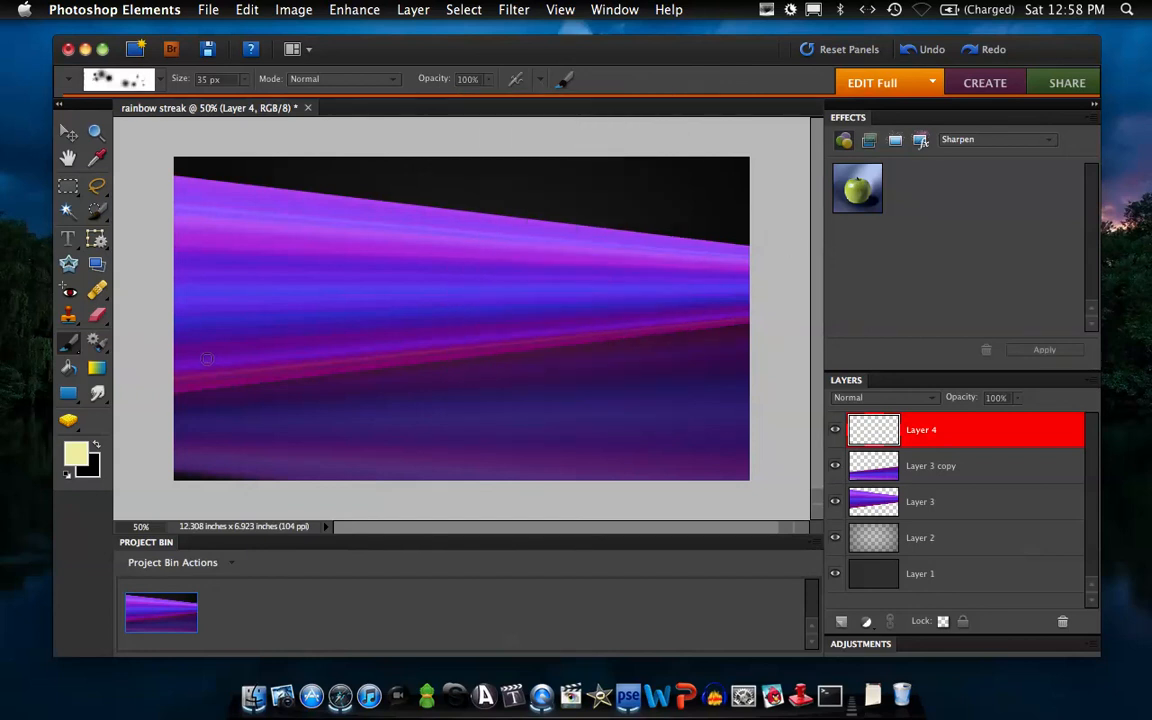
# Paint scattered pale yellow dots across the streak on Layer 4, and undo the last stroke over the reflection
pyautogui.moveTo(196, 377)
pyautogui.mouseDown()
pyautogui.moveTo(308, 233)
pyautogui.moveTo(411, 225)
pyautogui.moveTo(463, 304)
pyautogui.moveTo(562, 320)
pyautogui.moveTo(670, 276)
pyautogui.moveTo(739, 298)
pyautogui.mouseUp()
pyautogui.moveTo(380, 393)
pyautogui.mouseDown()
pyautogui.moveTo(300, 330)
pyautogui.moveTo(500, 205)
pyautogui.moveTo(769, 360)
pyautogui.mouseUp()
pyautogui.moveTo(138, 207)
pyautogui.mouseDown()
pyautogui.moveTo(200, 216)
pyautogui.moveTo(362, 308)
pyautogui.moveTo(509, 367)
pyautogui.moveTo(755, 275)
pyautogui.mouseUp()
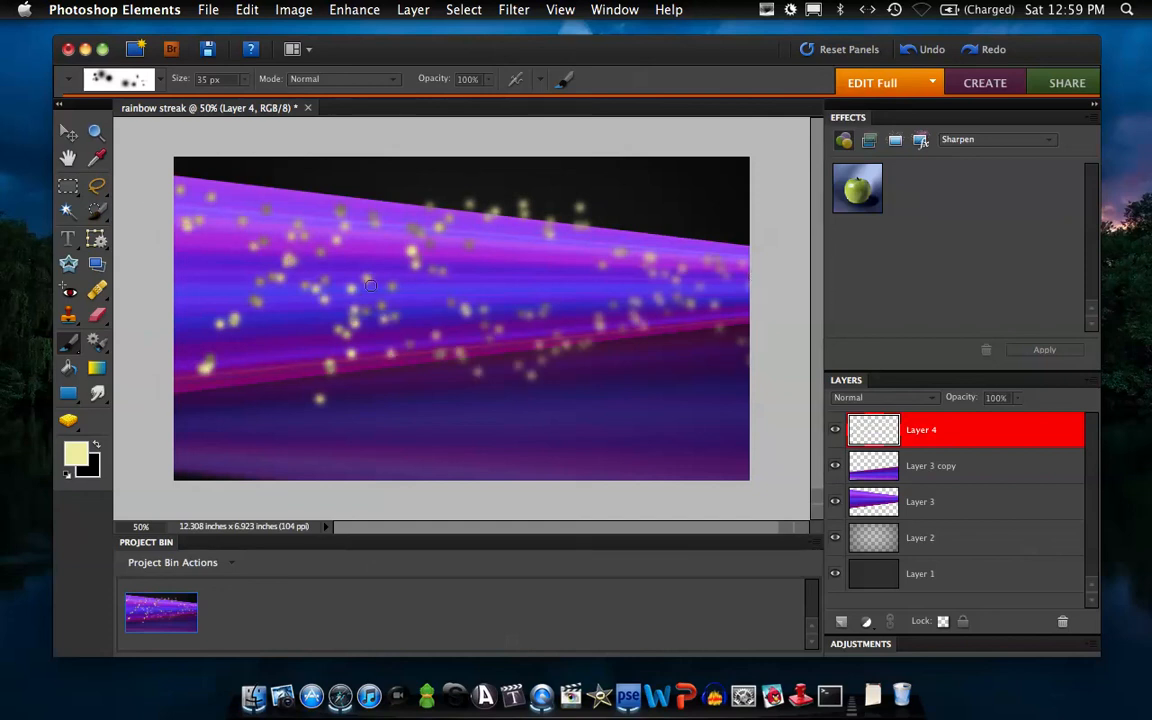
pyautogui.moveTo(245, 360)
pyautogui.mouseDown()
pyautogui.moveTo(520, 258)
pyautogui.moveTo(602, 270)
pyautogui.mouseUp()
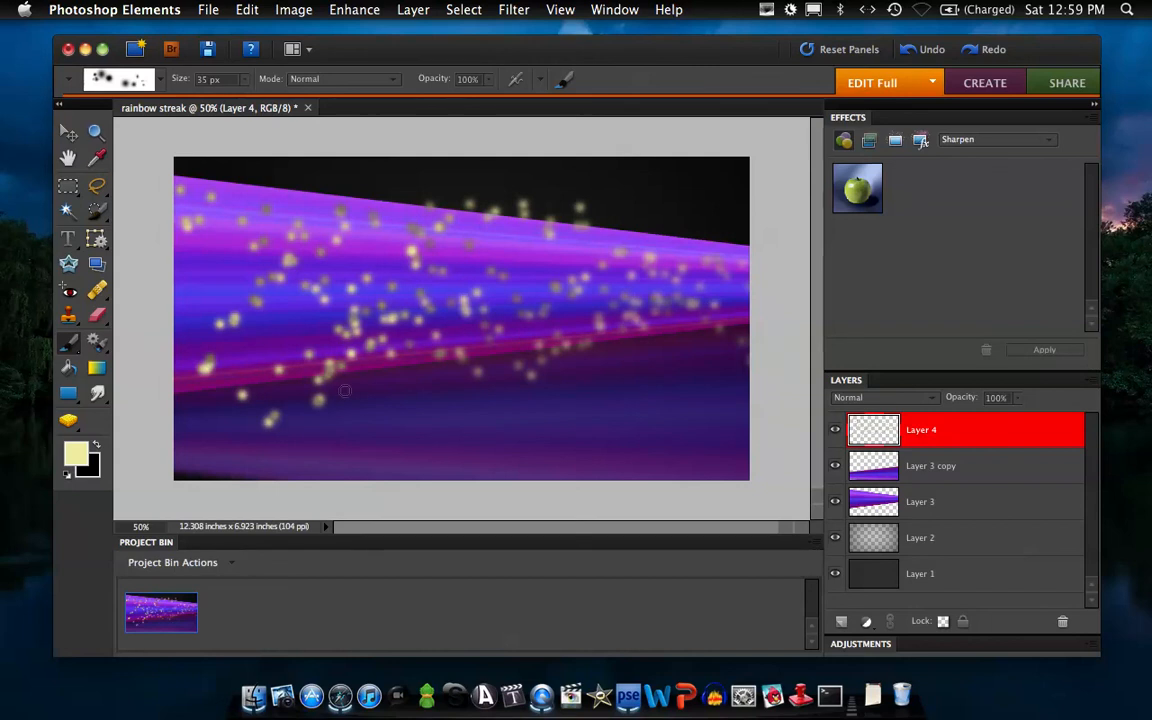
pyautogui.moveTo(373, 369)
pyautogui.mouseDown()
pyautogui.moveTo(490, 400)
pyautogui.moveTo(560, 440)
pyautogui.mouseUp()
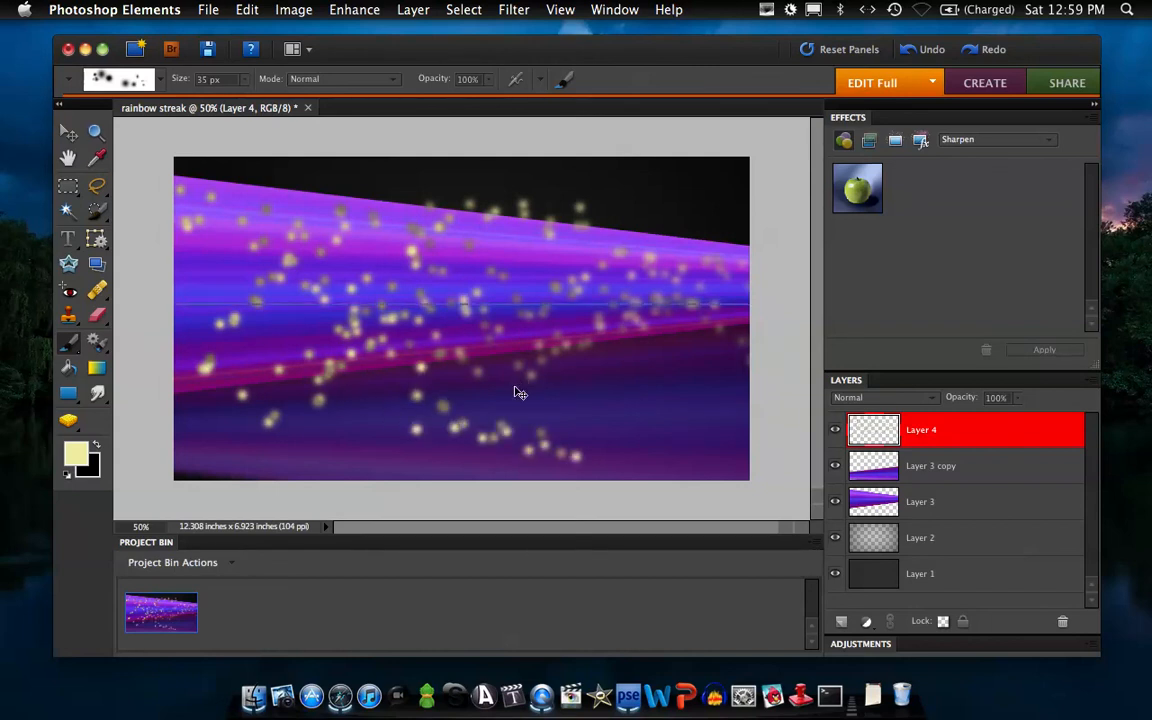
pyautogui.hotkey('ctrl', 'z')
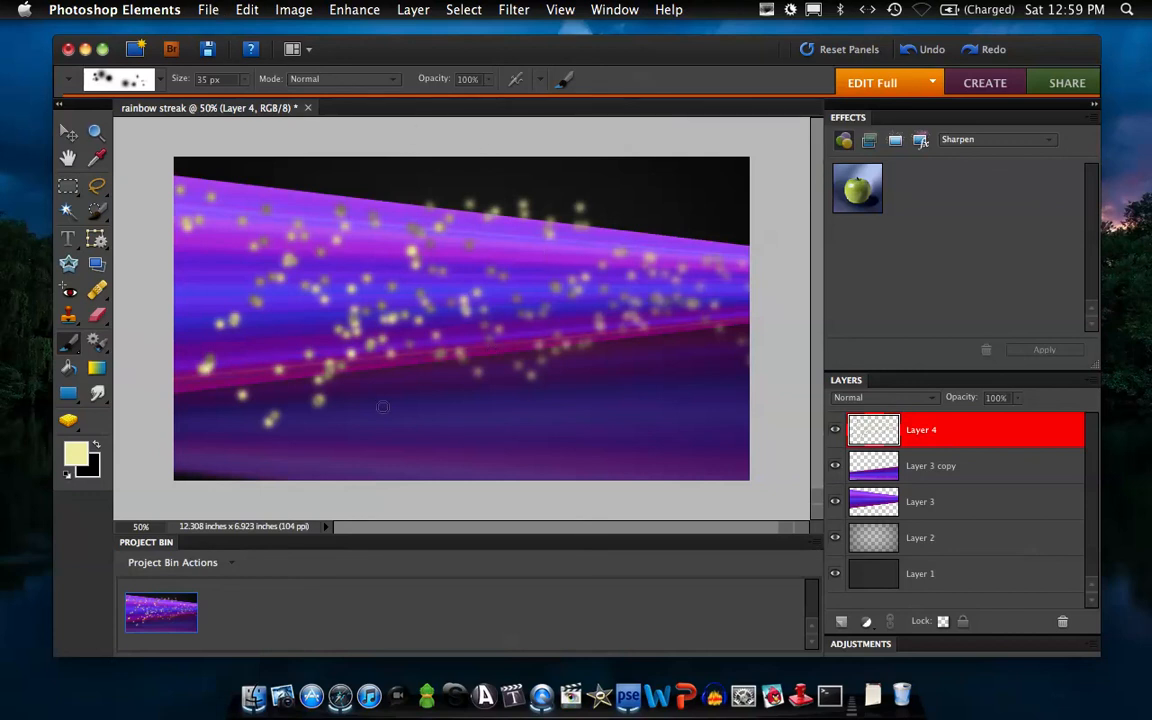
pyautogui.click(1066, 714)
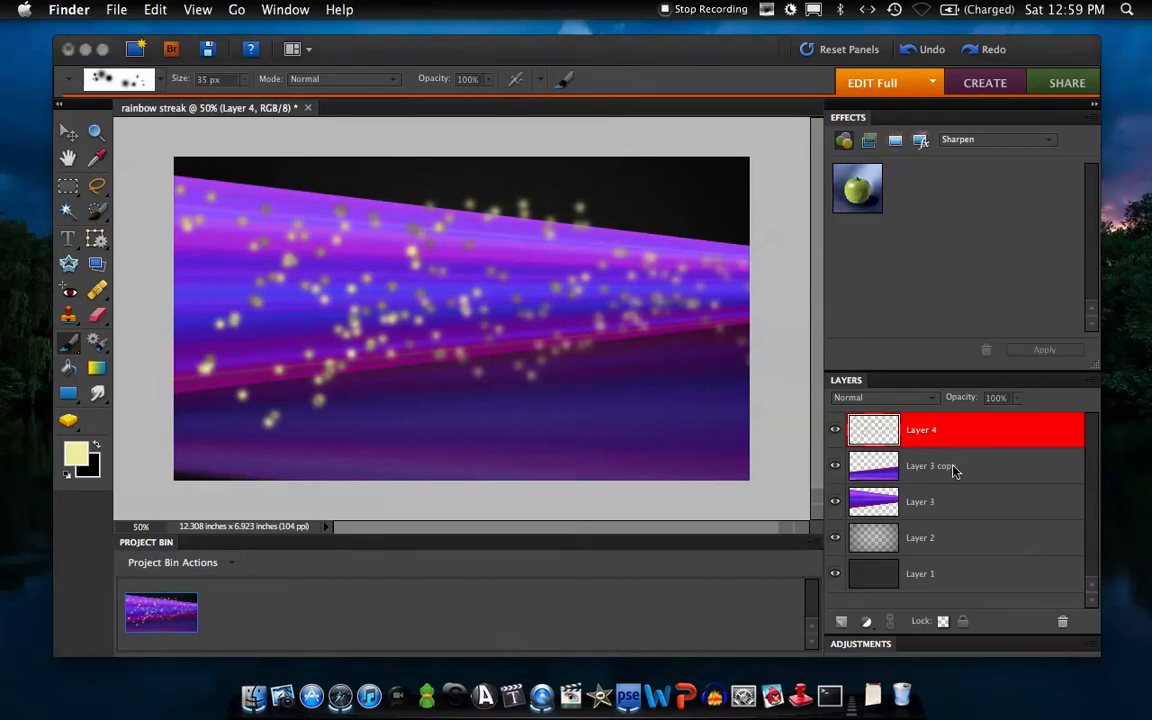